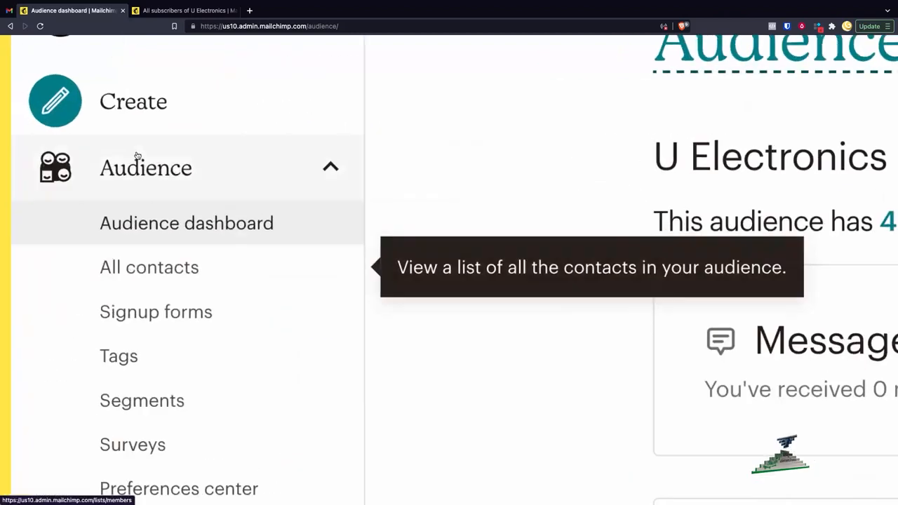
- Open the signup forms page of the U Electronics audience
scroll(206, 256, "down", 1)
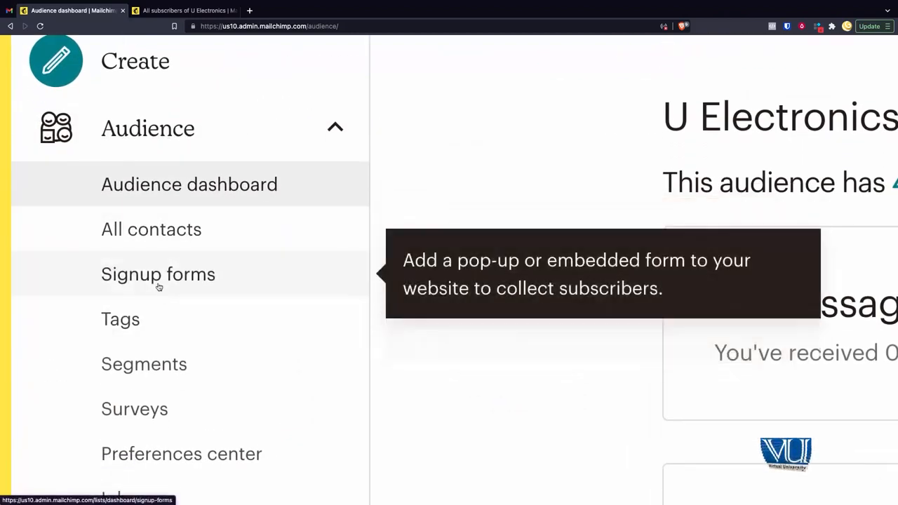
scroll(159, 285, "down", 5)
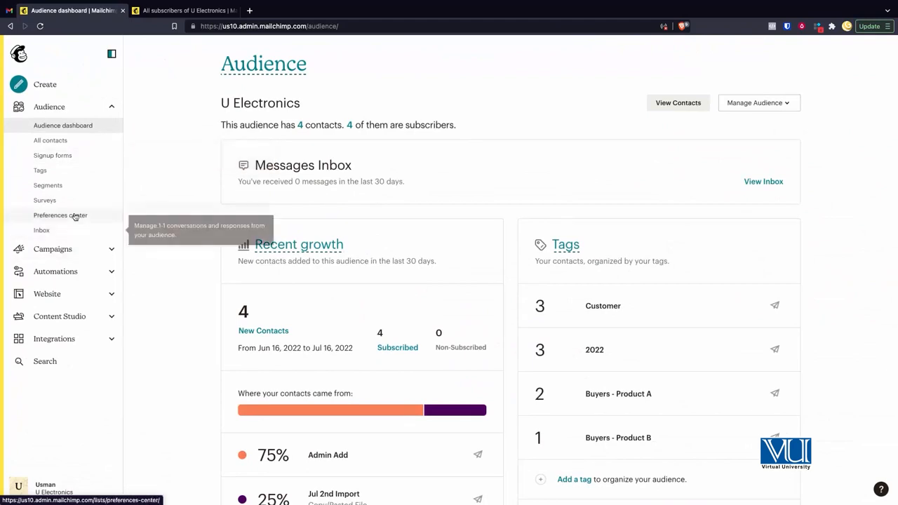
left_click(59, 160)
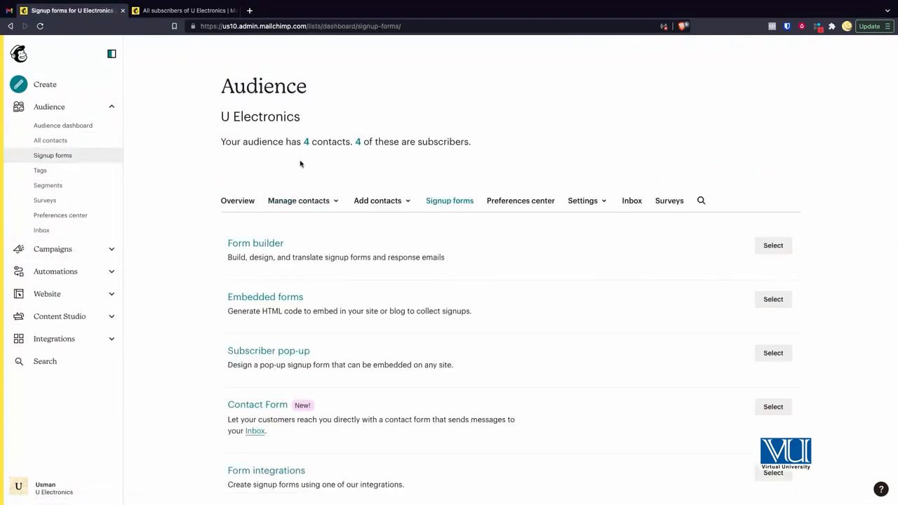
- Look through the available signup form types and open the Form builder
scroll(300, 176, "down", 1)
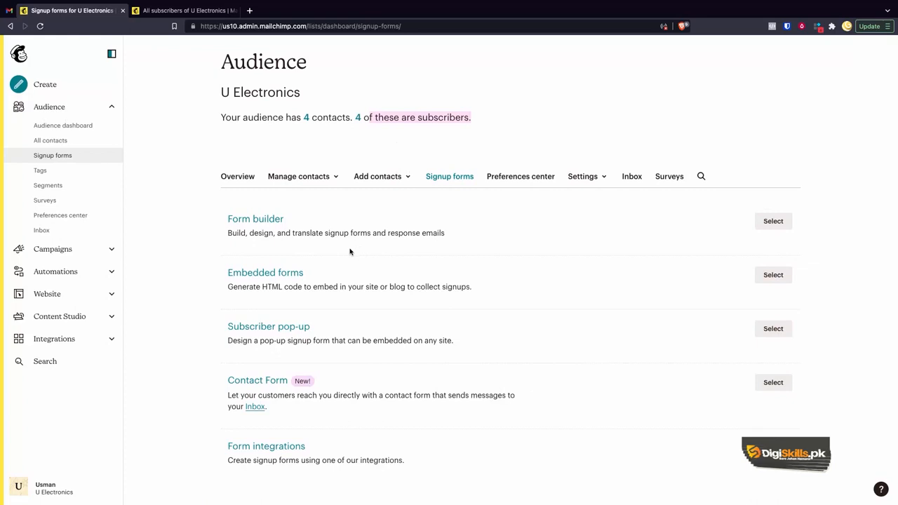
scroll(349, 250, "up", 5)
scroll(298, 257, "down", 2)
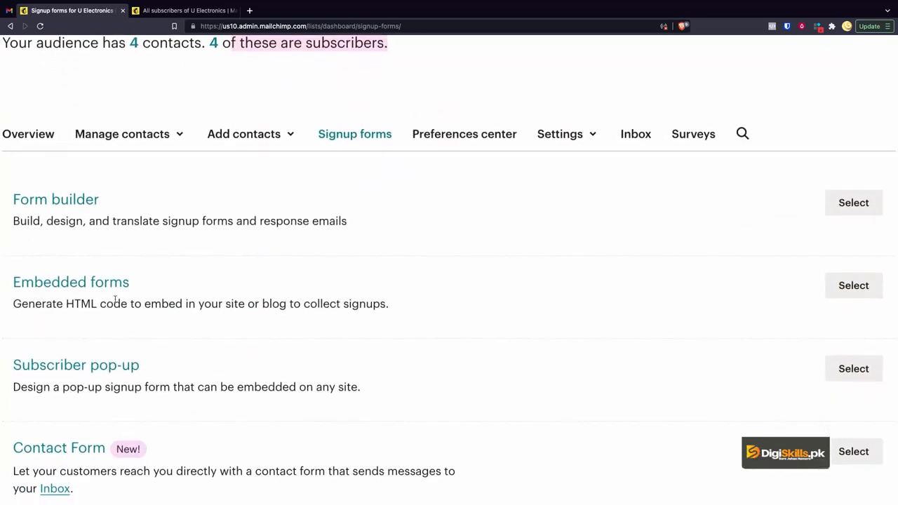
scroll(115, 301, "down", 2)
scroll(96, 356, "down", 2)
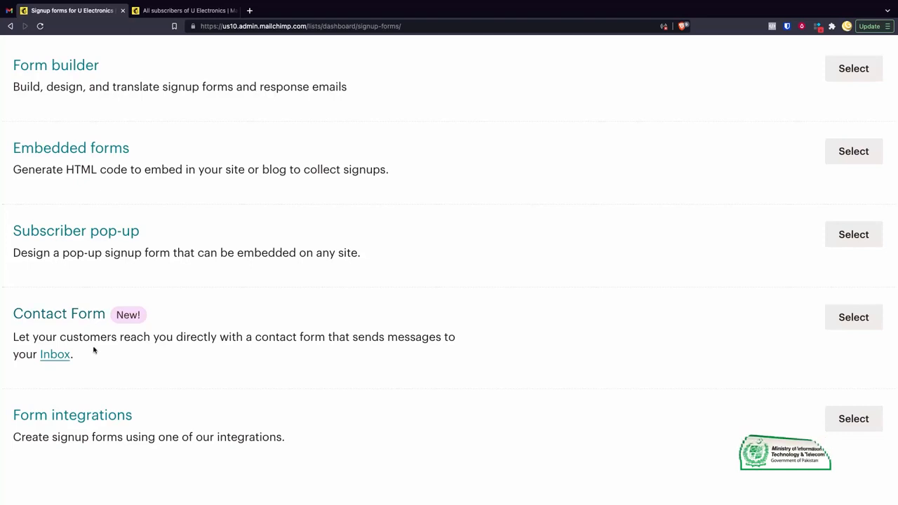
scroll(96, 285, "up", 2)
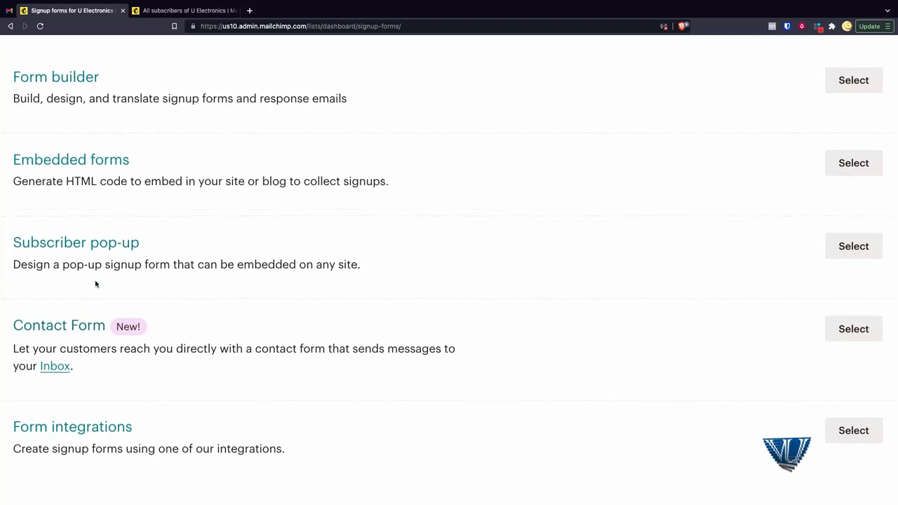
scroll(80, 180, "down", 3)
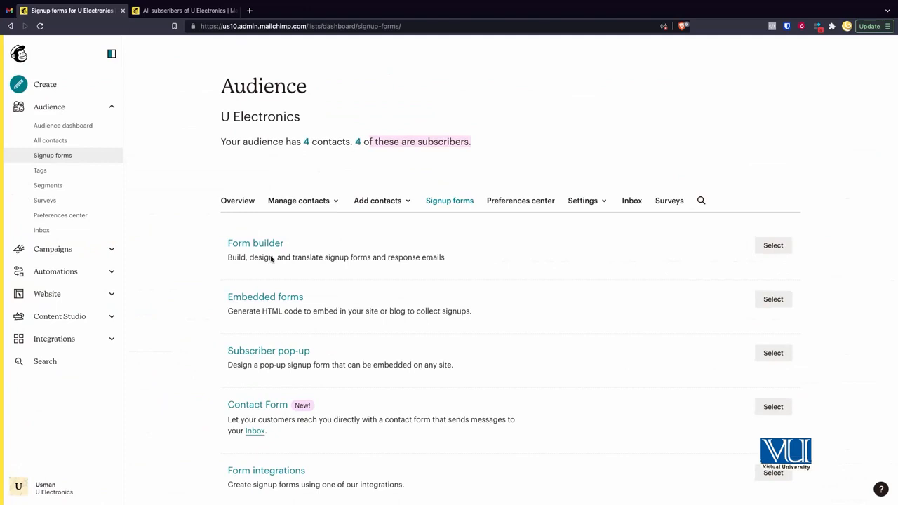
left_click(775, 252)
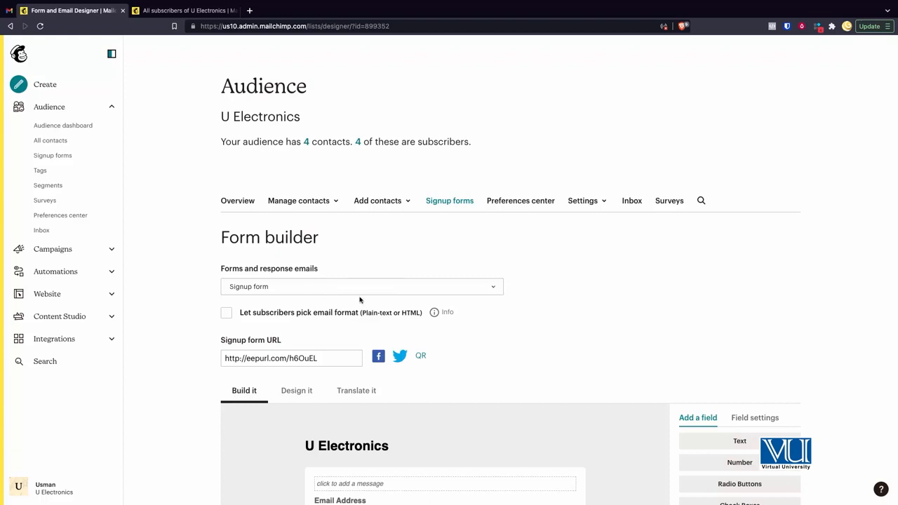
- Examine the available forms and response emails in the Form builder and the overall layout of the signup form
scroll(360, 300, "up", 5)
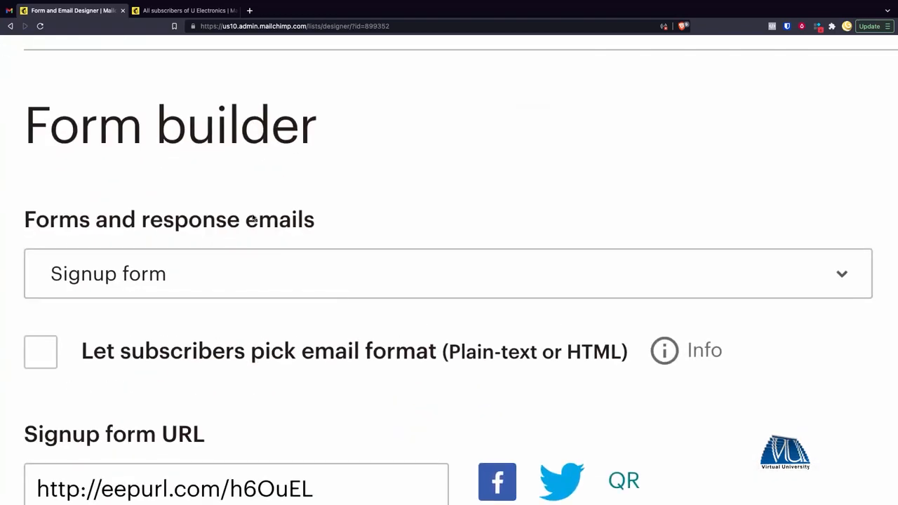
scroll(138, 241, "down", 3)
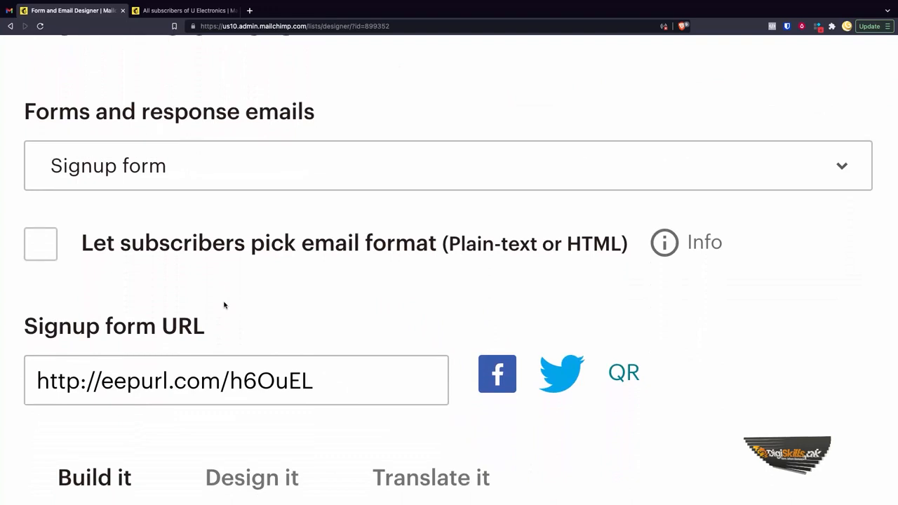
left_click(234, 156)
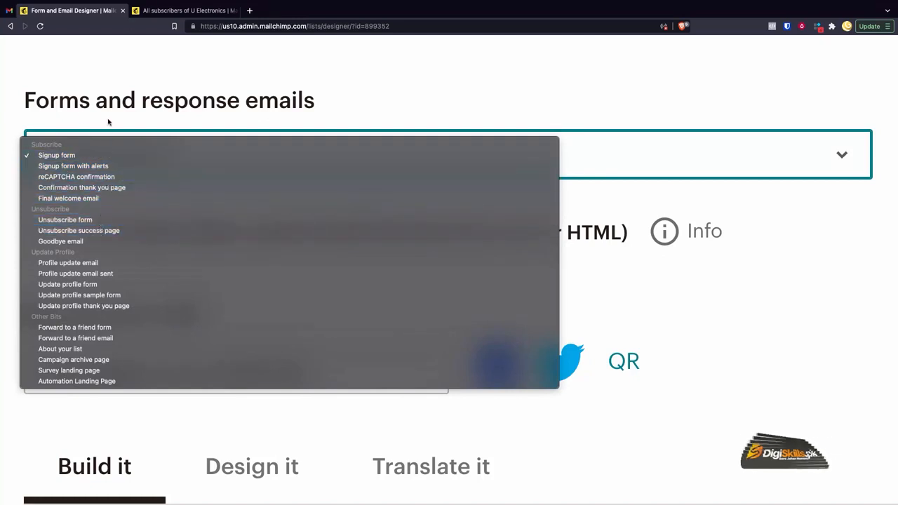
left_click(73, 115)
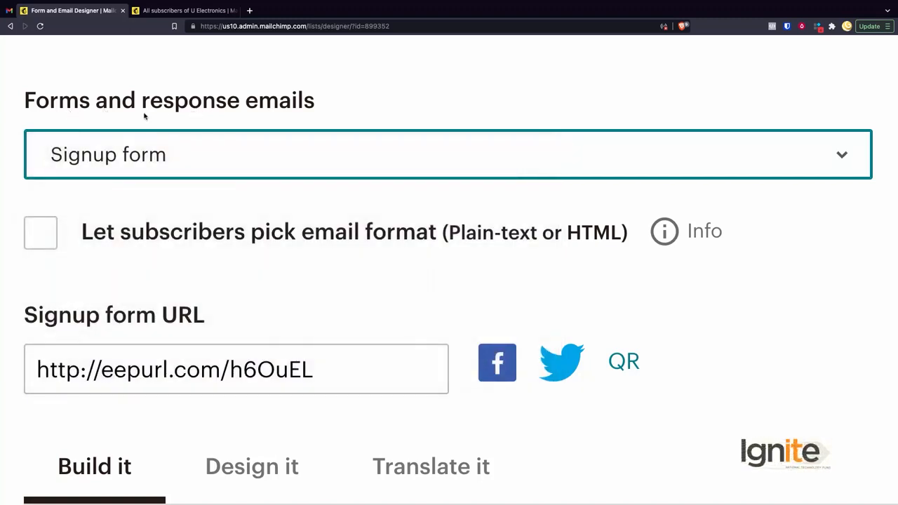
key("ctrl+0")
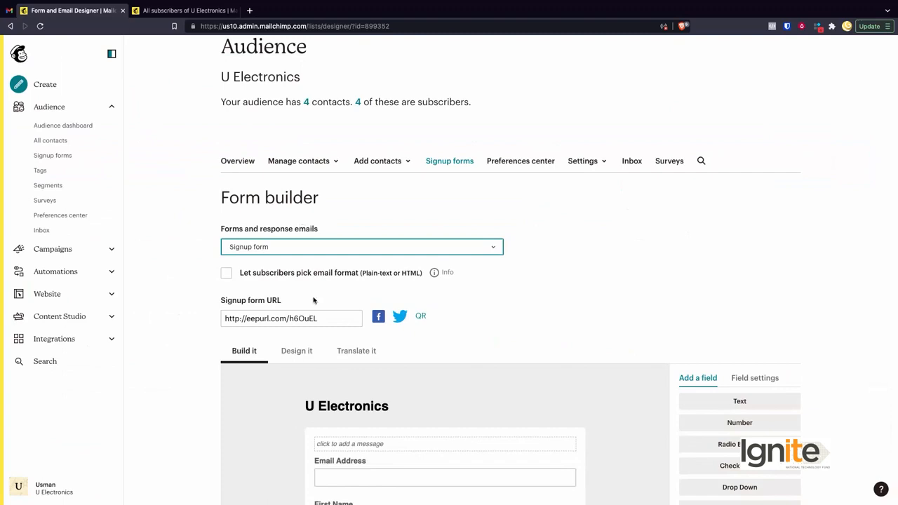
scroll(314, 301, "down", 4)
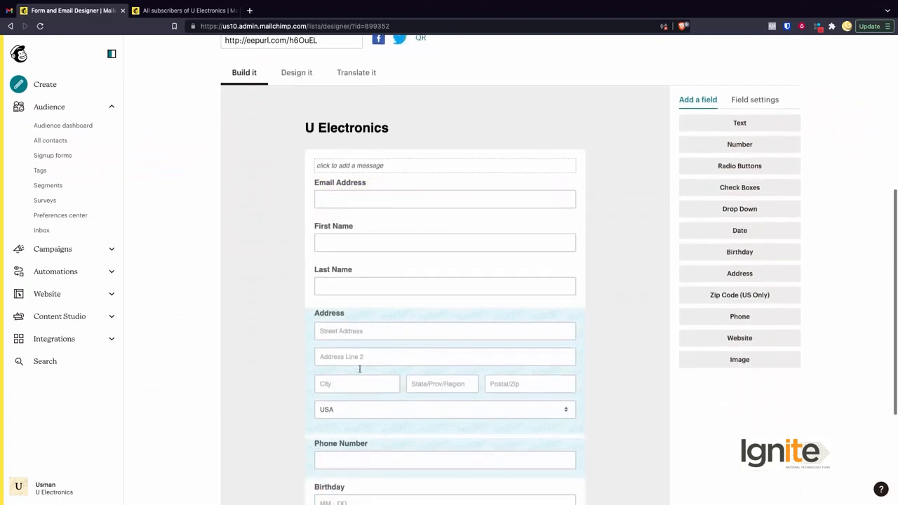
scroll(353, 289, "down", 2)
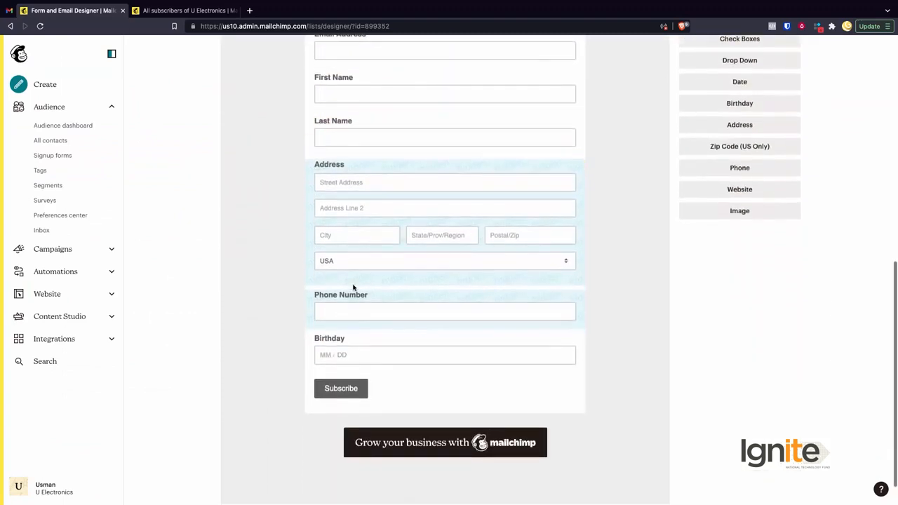
scroll(353, 287, "up", 6)
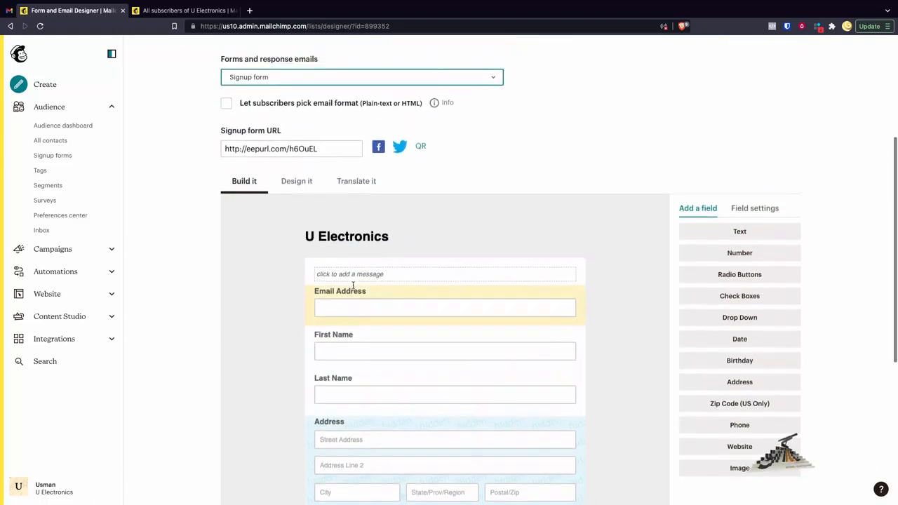
- Choose Signup form as the form to edit and check its email format option and signup form URL
left_click(276, 235)
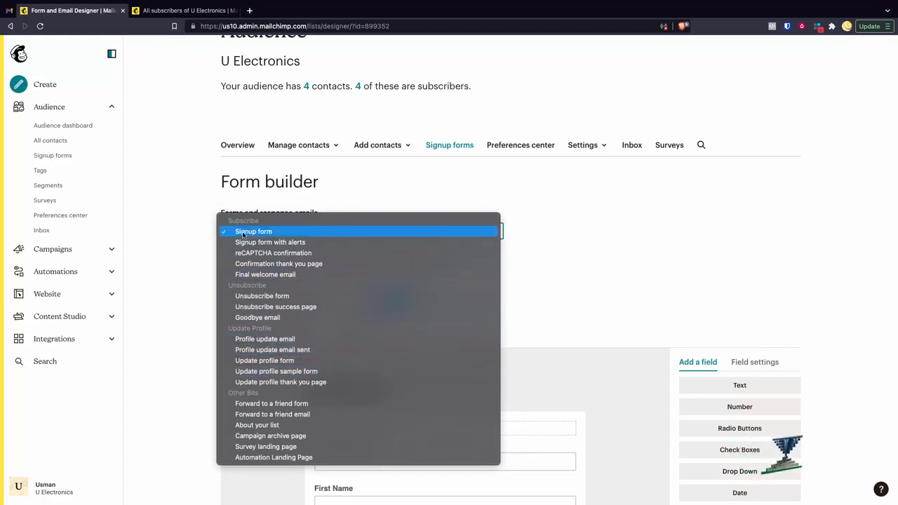
left_click(242, 234)
scroll(289, 284, "down", 1)
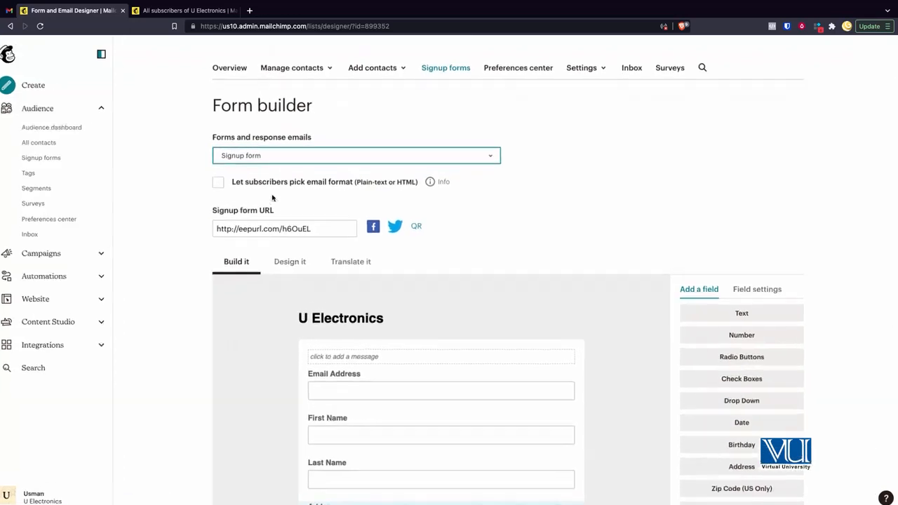
scroll(273, 198, "up", 3)
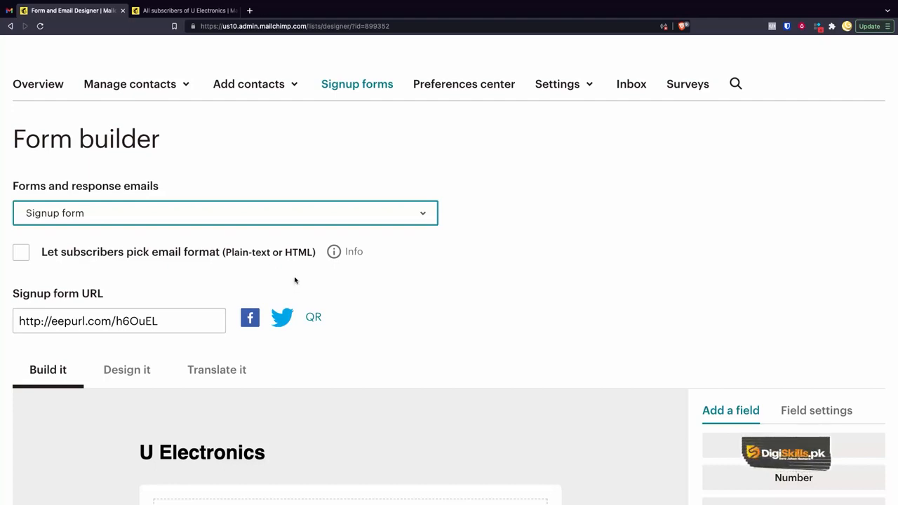
scroll(294, 281, "down", 3)
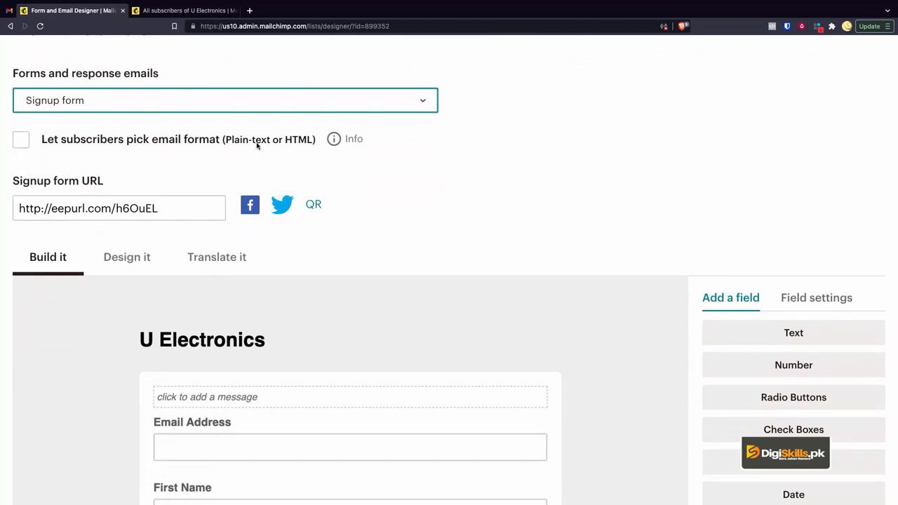
scroll(257, 145, "down", 1)
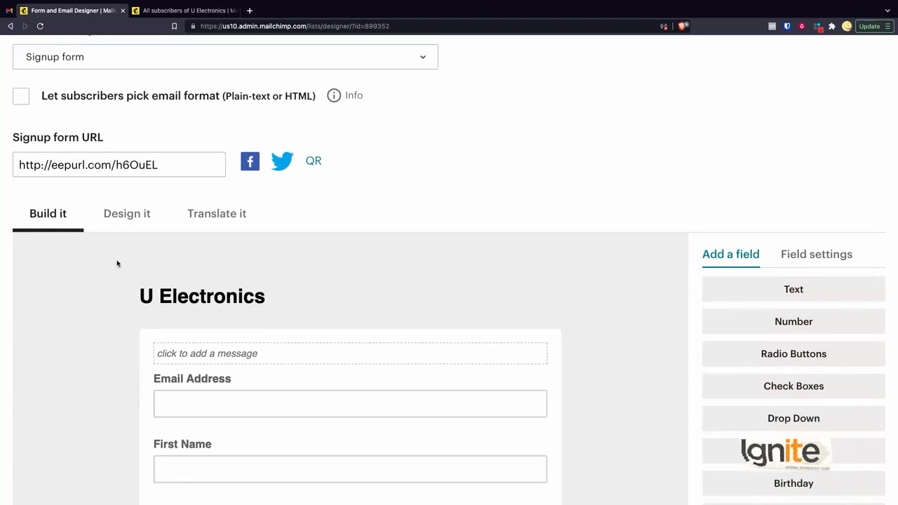
left_click(62, 165)
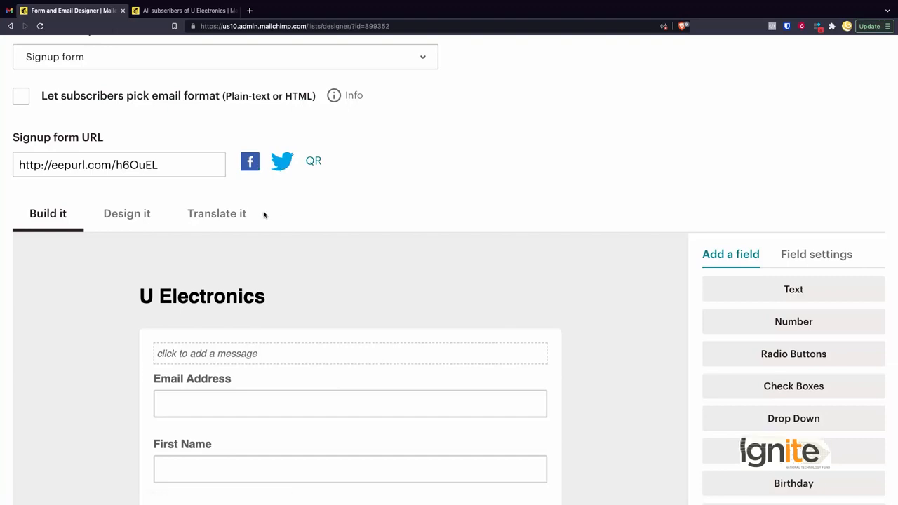
- Examine the existing signup form fields from Email Address to Birthday, including the hidden ones
scroll(264, 214, "down", 2)
scroll(263, 214, "down", 1)
scroll(264, 214, "up", 1)
scroll(264, 214, "down", 1)
scroll(263, 214, "down", 2)
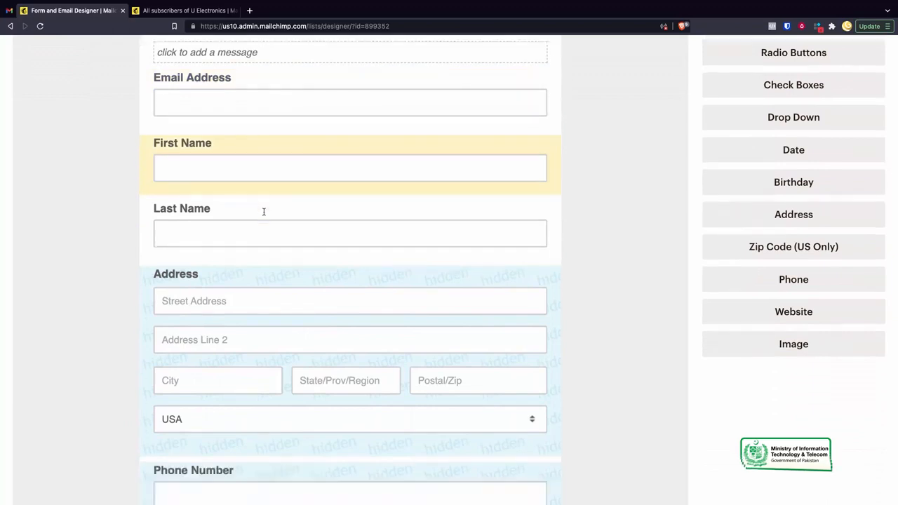
scroll(264, 214, "up", 1)
scroll(264, 212, "down", 5)
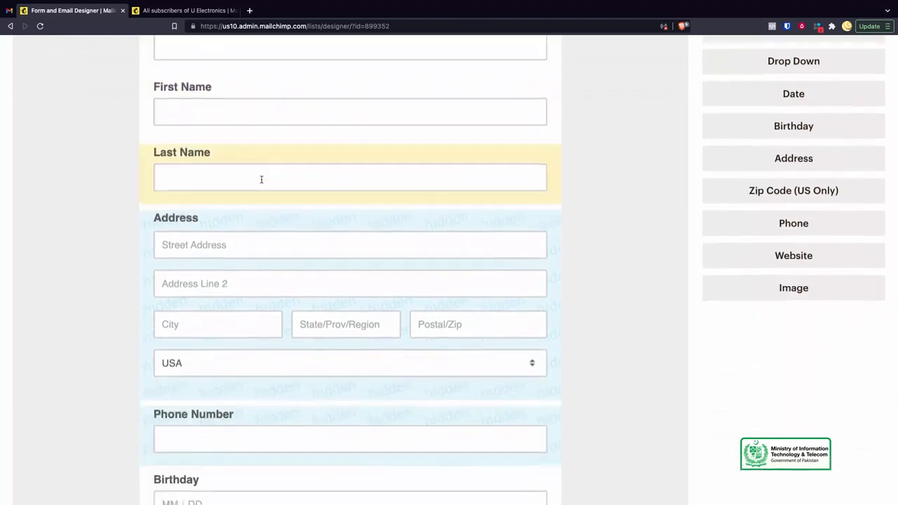
scroll(261, 182, "up", 5)
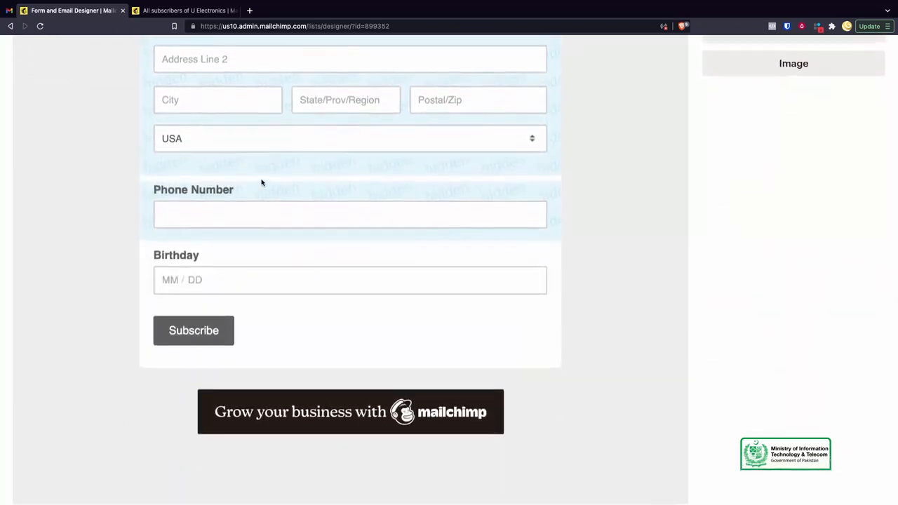
scroll(261, 179, "up", 1)
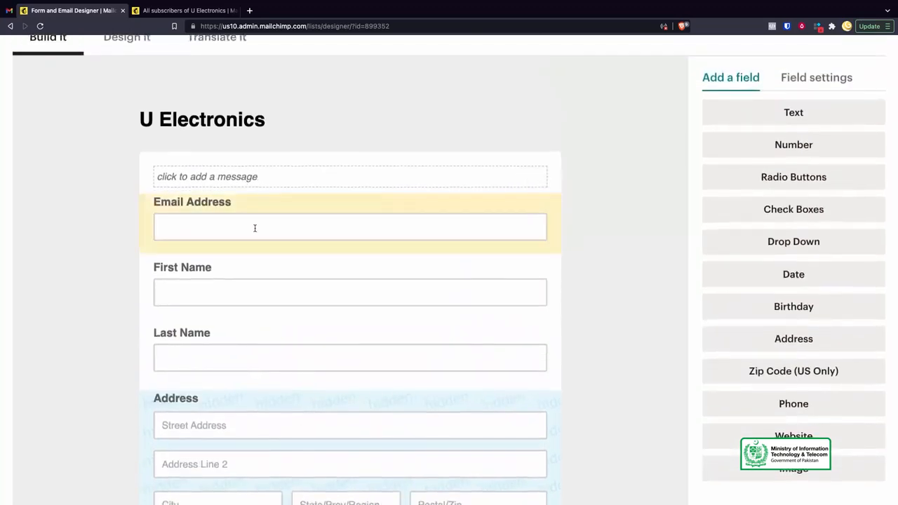
- Check the Email Address field's settings and add a new text field to the signup form
left_click_drag(239, 229, 237, 212)
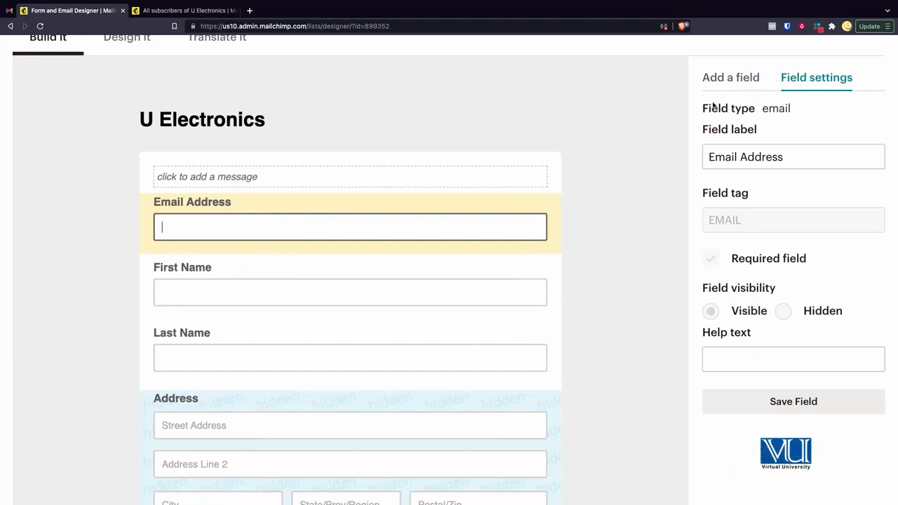
left_click(718, 76)
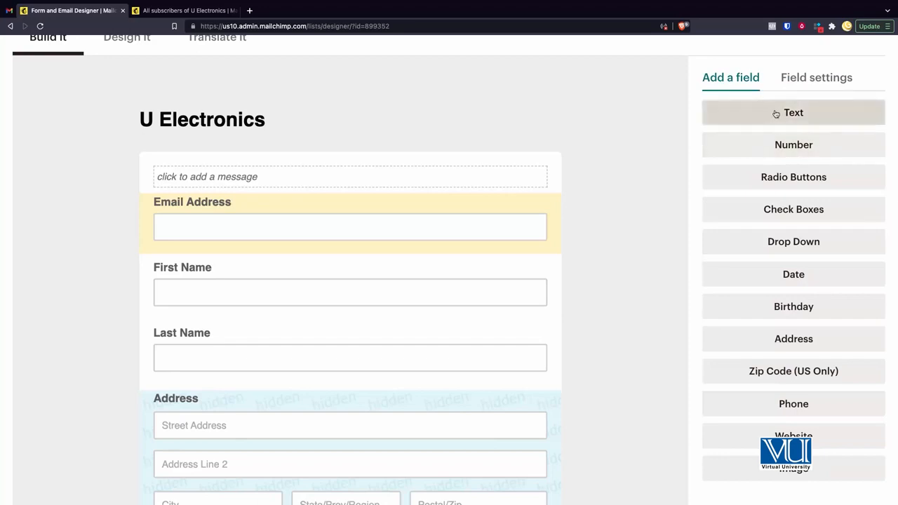
left_click(806, 113)
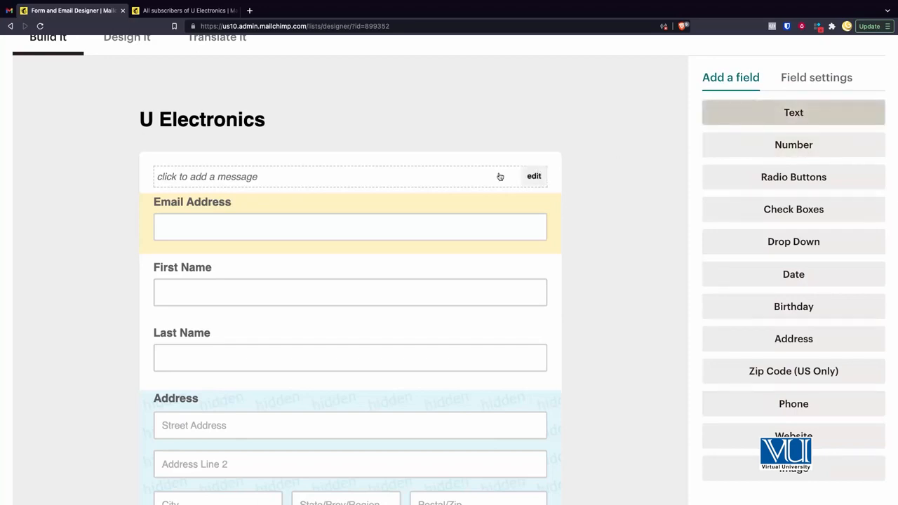
scroll(439, 293, "down", 3)
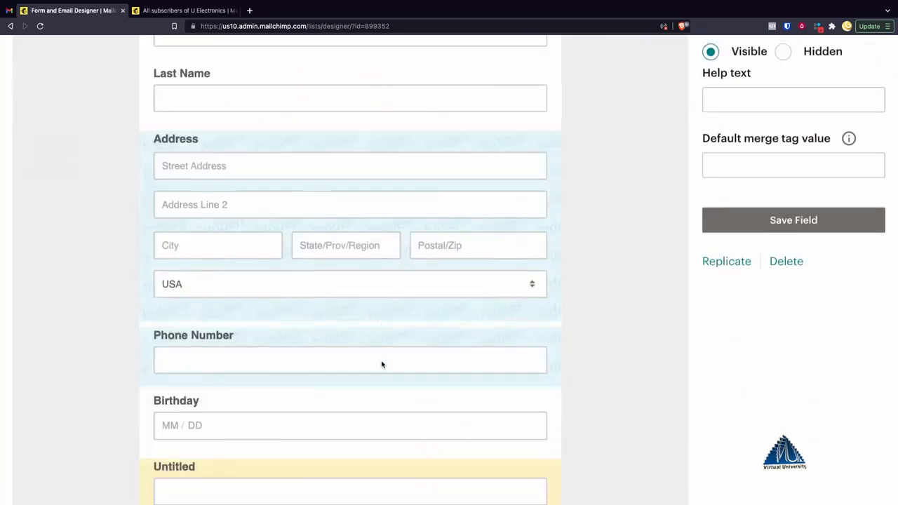
scroll(382, 364, "down", 2)
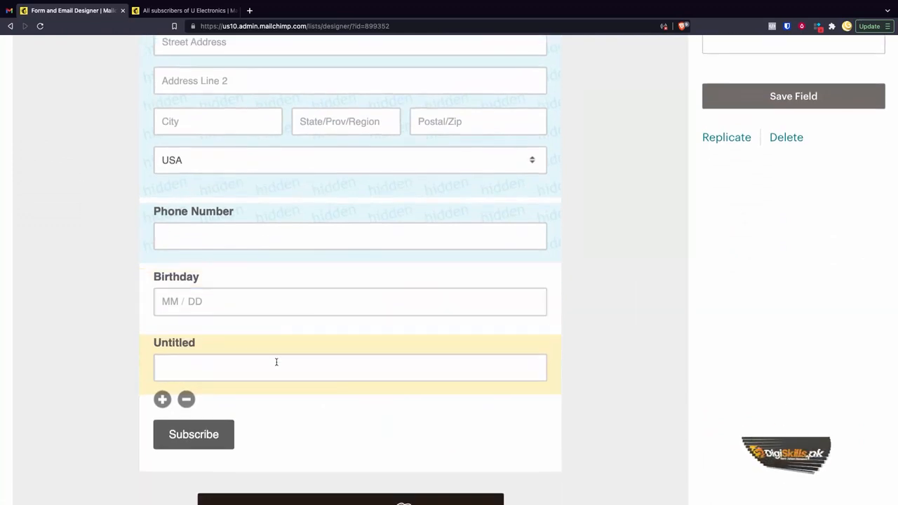
scroll(359, 302, "up", 6)
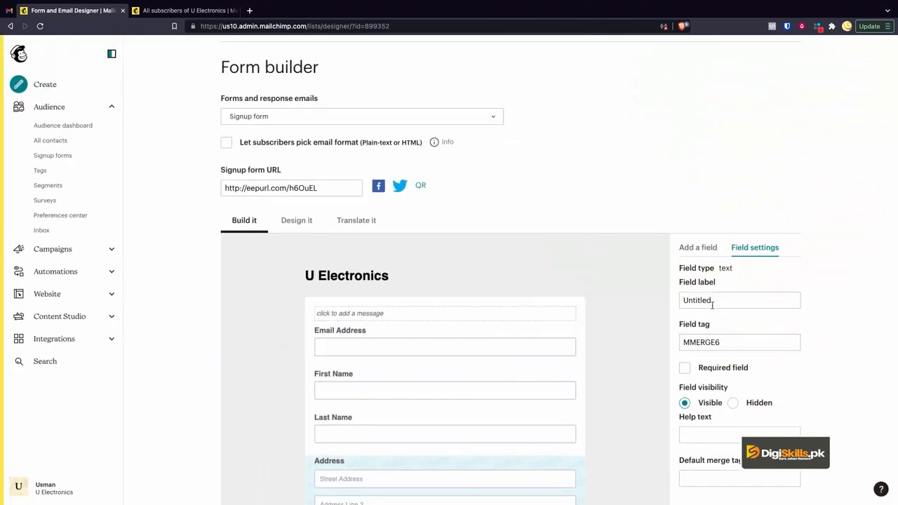
scroll(712, 305, "down", 2)
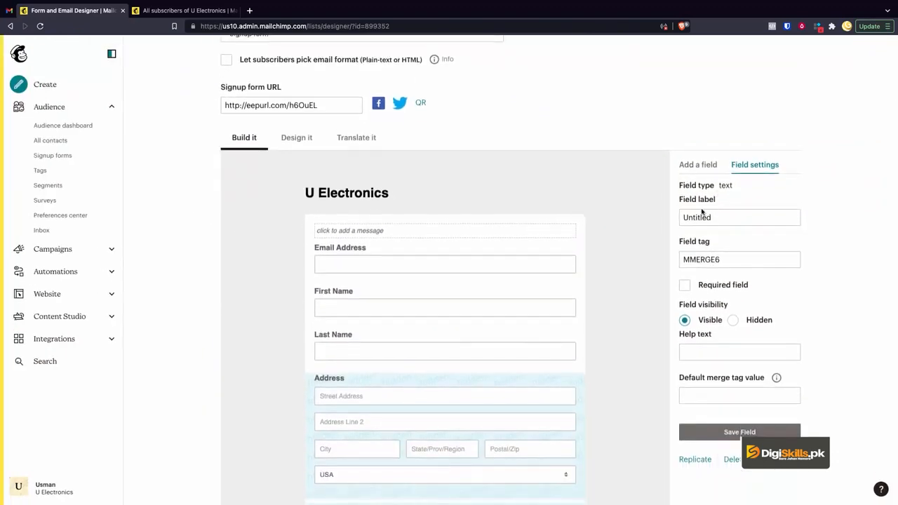
scroll(610, 311, "down", 3)
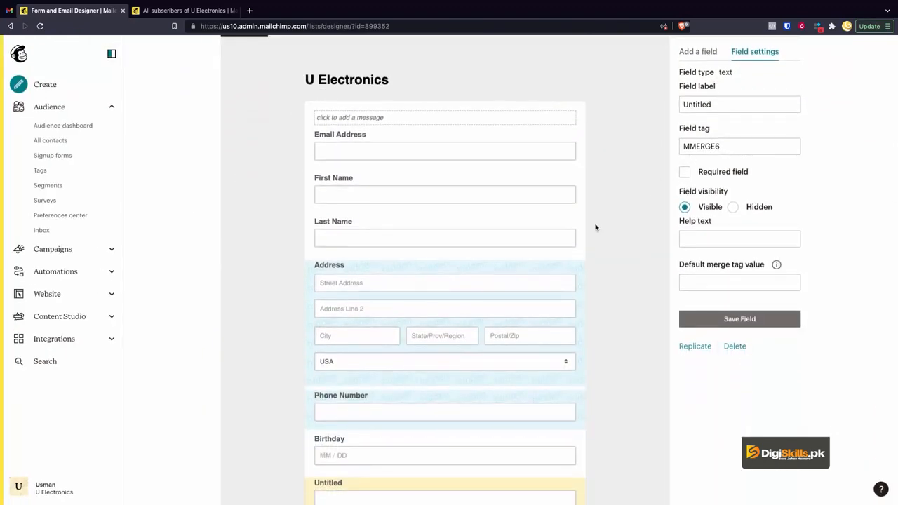
- Label the new untitled text field as "Note"
scroll(671, 187, "down", 1)
left_click(714, 80)
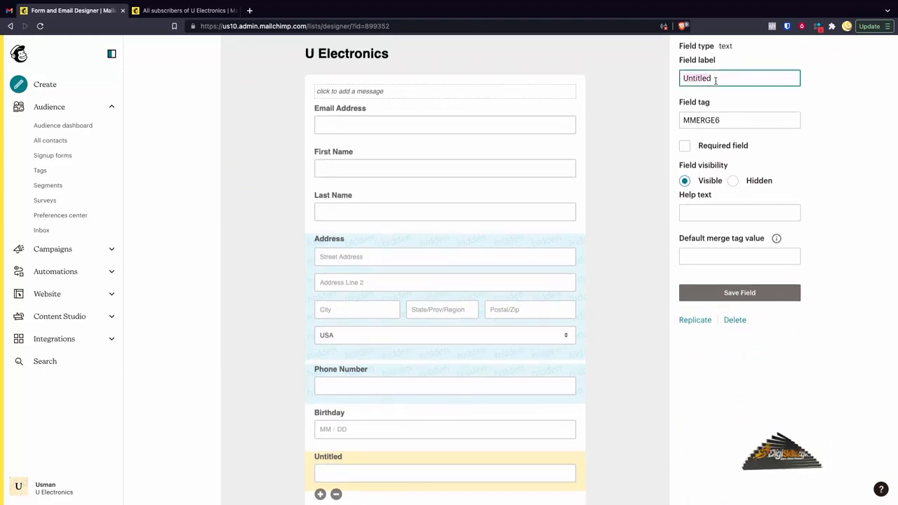
key("ctrl+a")
type("Note")
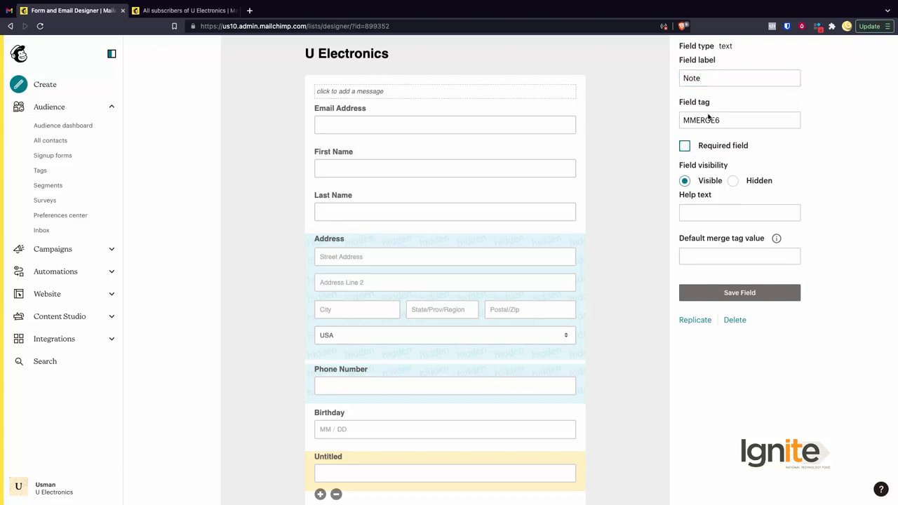
scroll(499, 397, "down", 2)
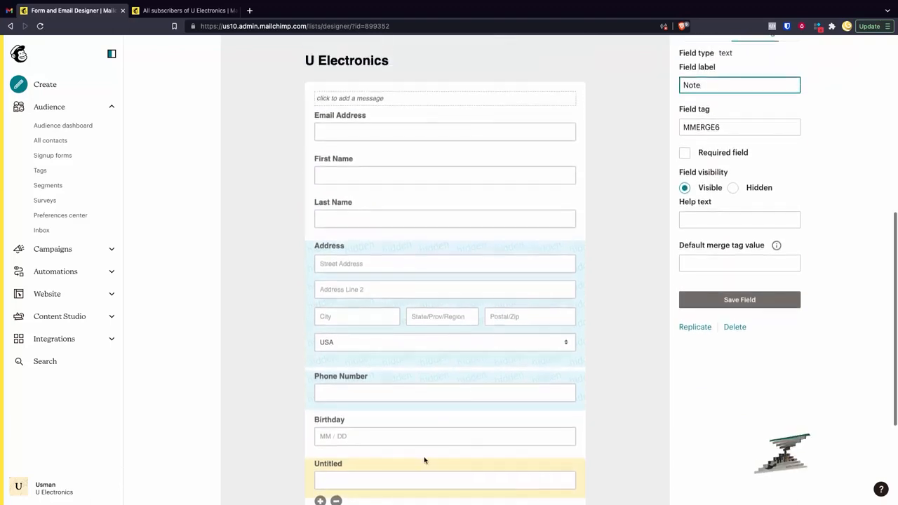
- Change the new text field's label to "Your Message"
scroll(707, 240, "up", 1)
double_click(717, 129)
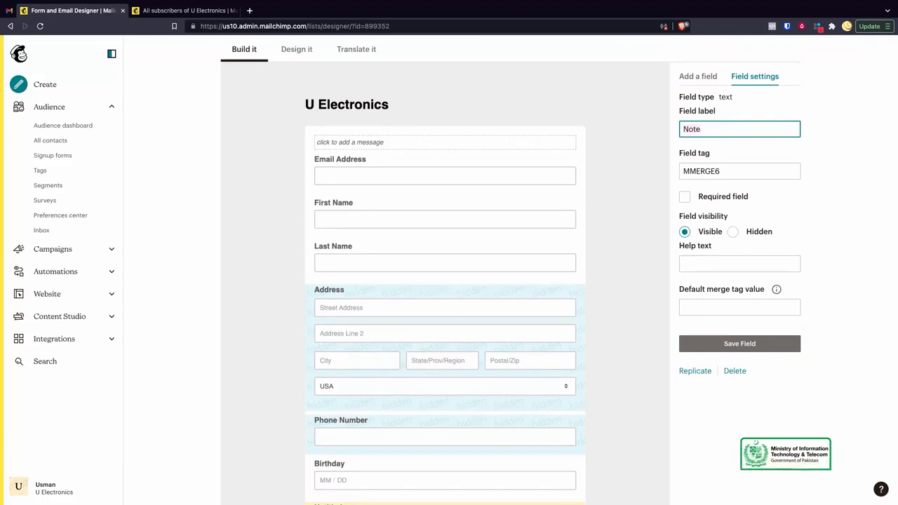
scroll(433, 267, "down", 3)
scroll(433, 266, "up", 3)
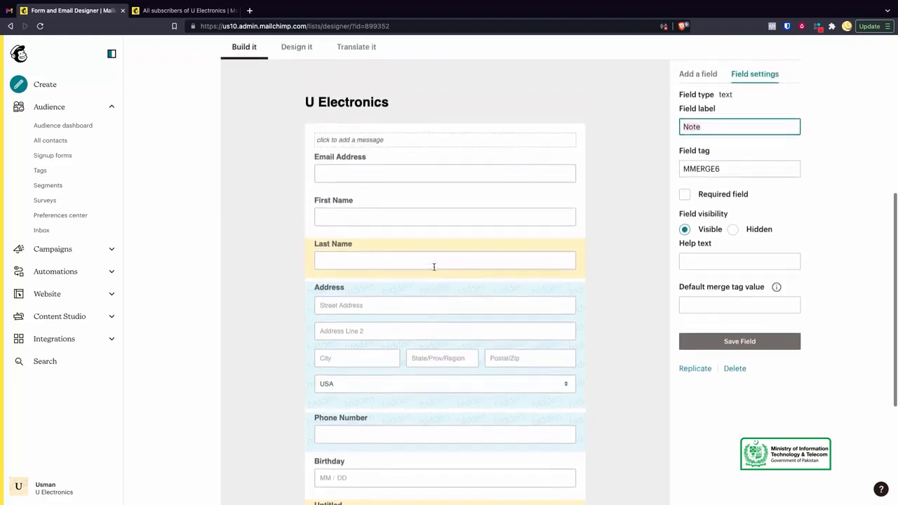
type("Message")
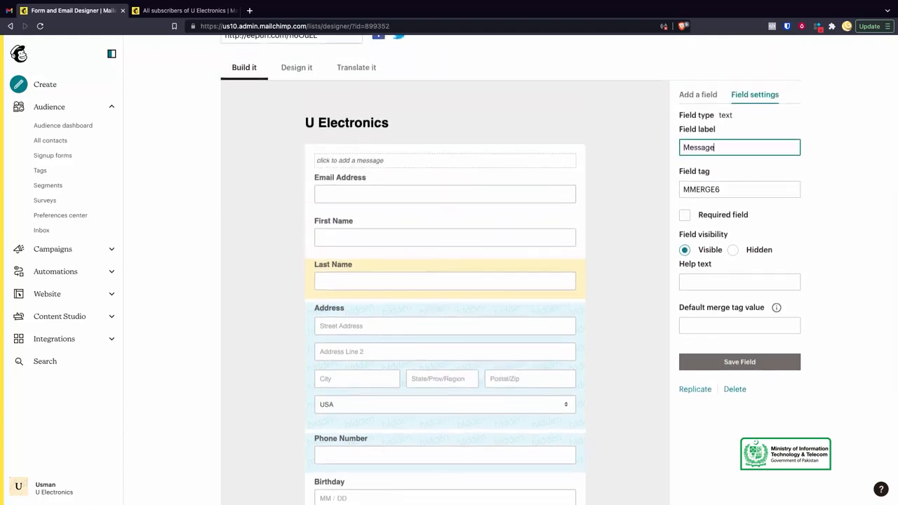
type("ur")
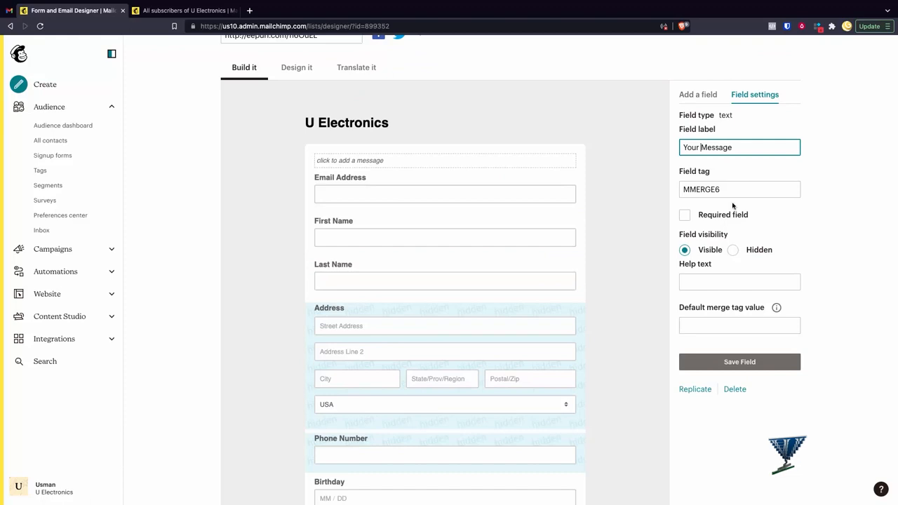
- Make the Your Message field required with the help text "Please let us know your query." and save the field
left_click(686, 216)
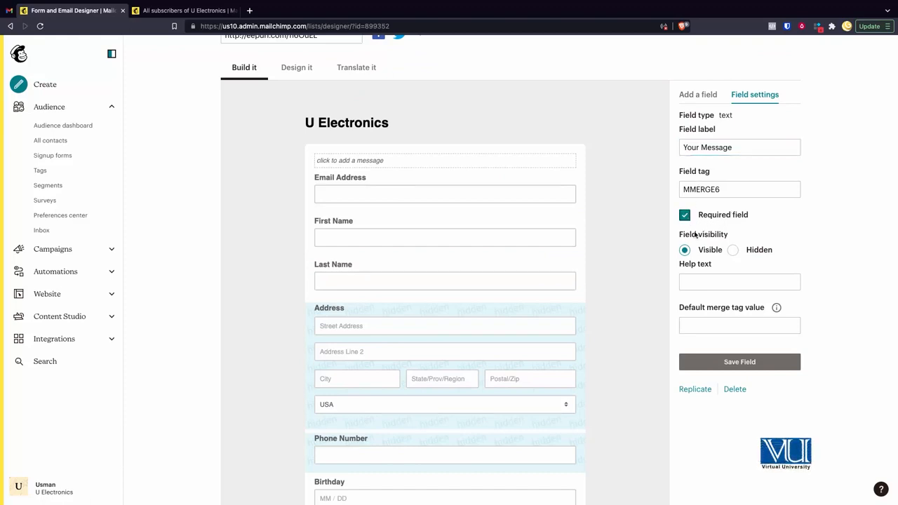
scroll(702, 232, "down", 1)
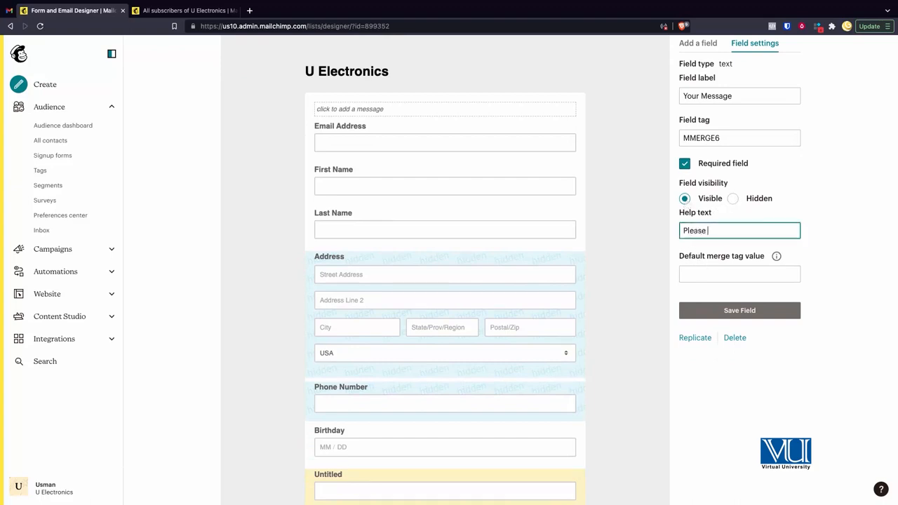
type("us know ")
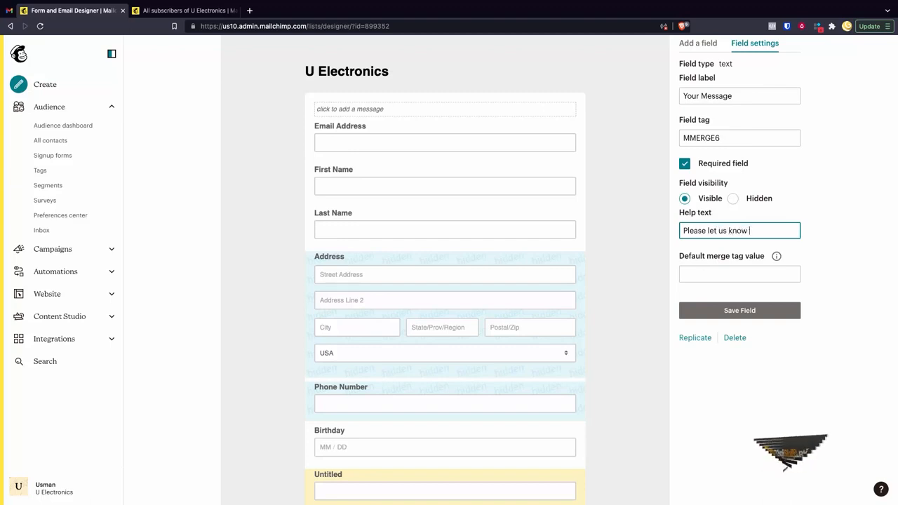
type("your queryt")
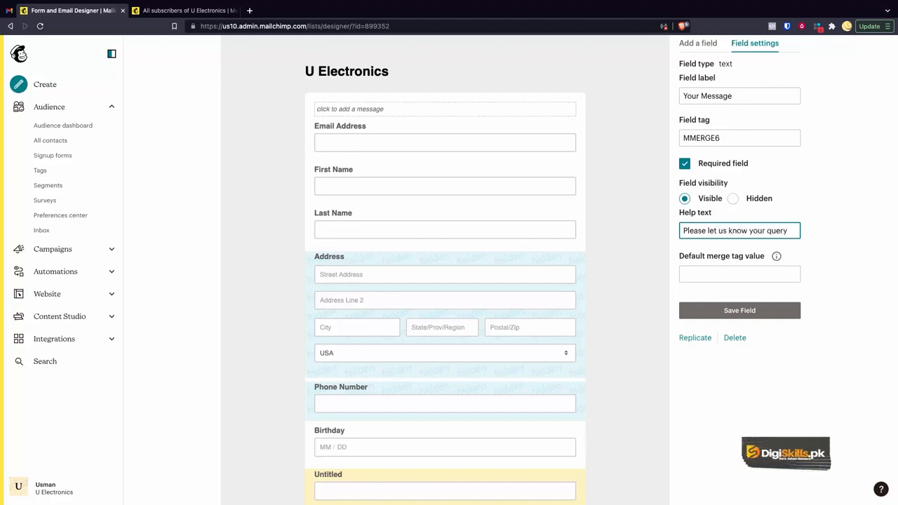
left_click(728, 313)
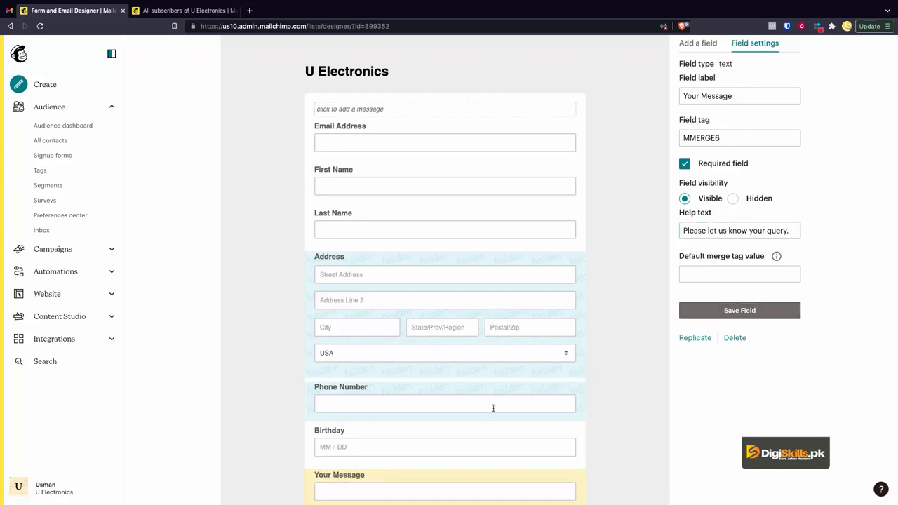
- Move the Your Message field up the form so it sits between Last Name and Address
scroll(493, 408, "down", 2)
scroll(493, 409, "down", 1)
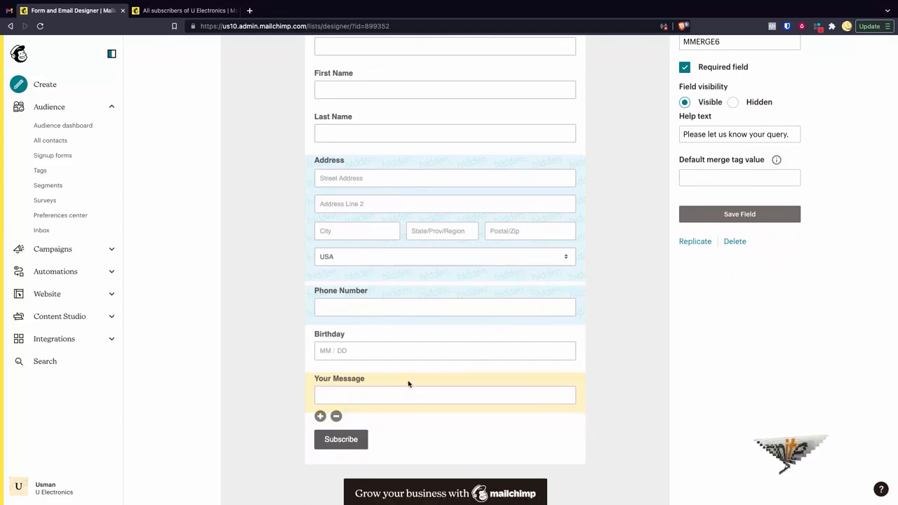
scroll(407, 380, "up", 1)
left_click_drag(400, 416, 392, 234)
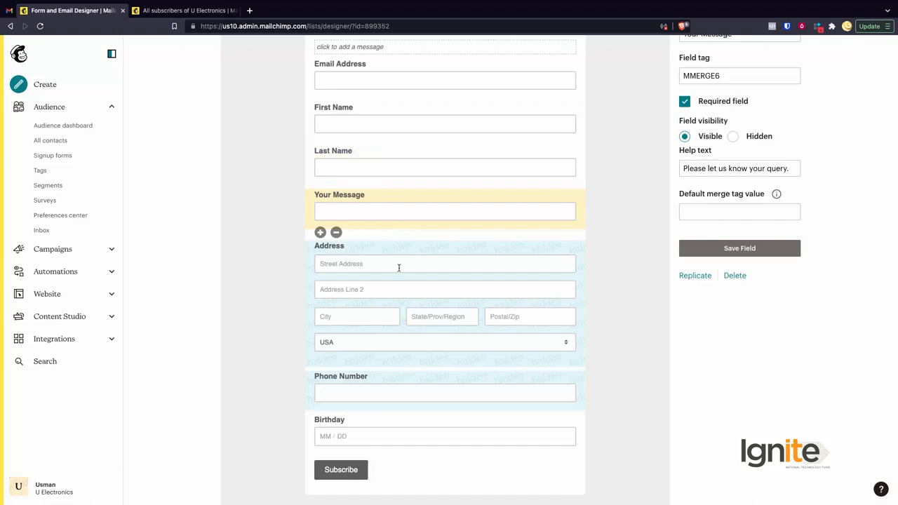
- Delete the hidden Address field from the form, confirming with the word DELETE
left_click(344, 303)
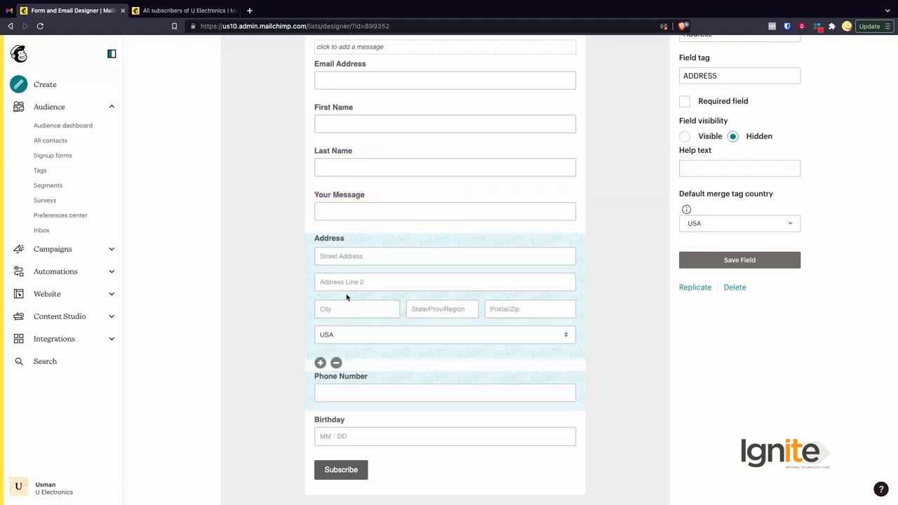
left_click(336, 363)
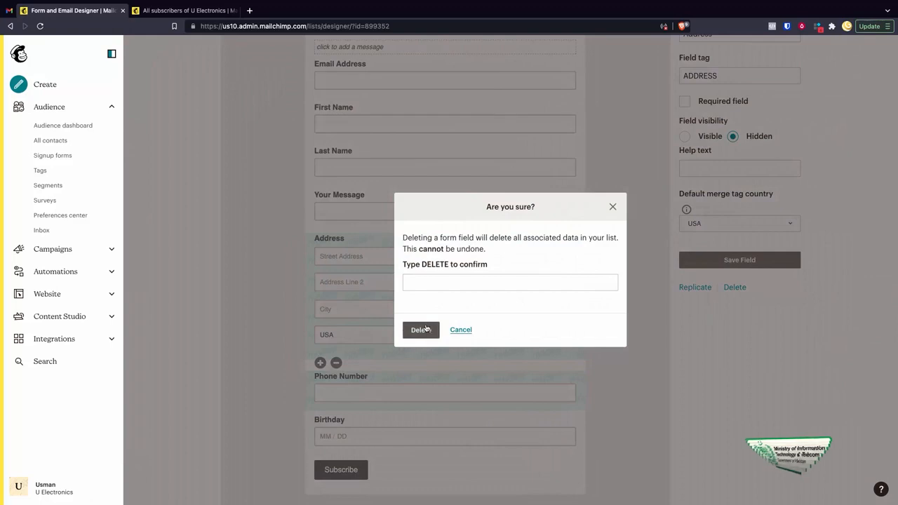
left_click(421, 337)
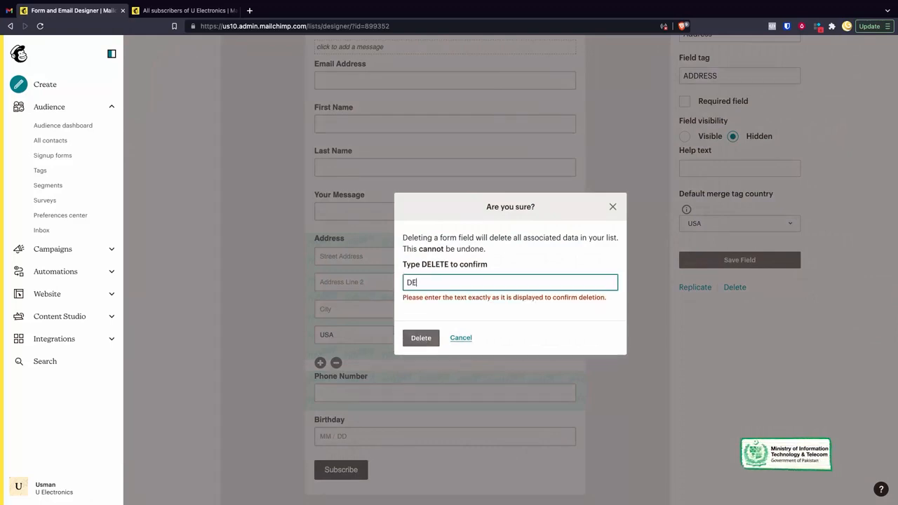
type("DELETE")
left_click(420, 338)
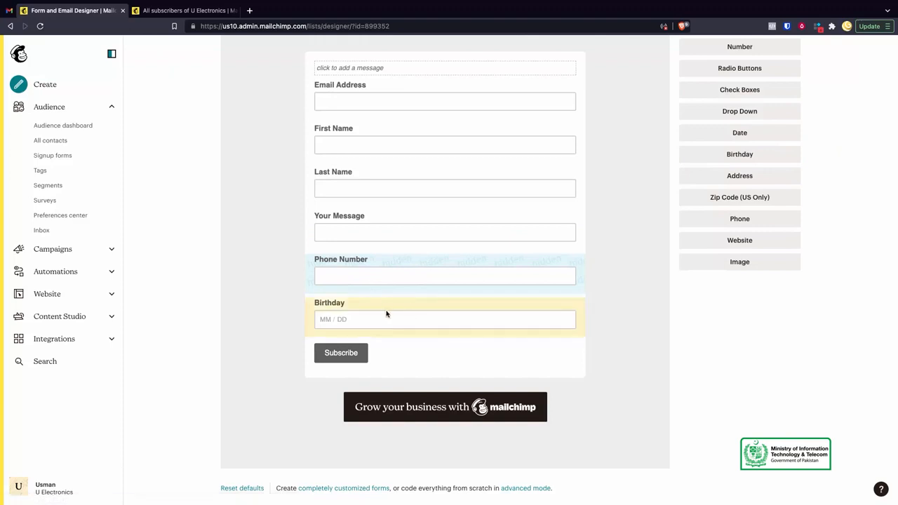
- Add and save the message "If you want to get updates with our latest offers, subscribe below." above the Email Address field
left_click(392, 312)
scroll(431, 224, "up", 2)
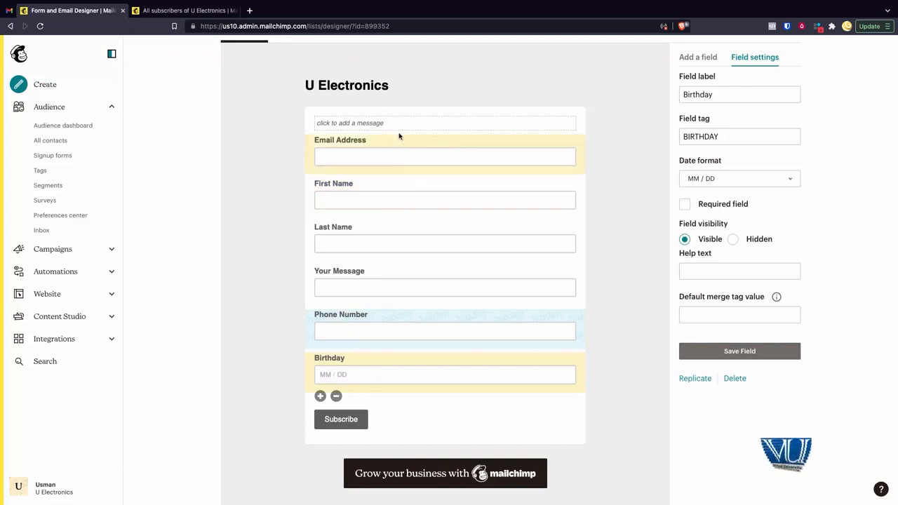
scroll(405, 128, "up", 5)
scroll(344, 212, "down", 5)
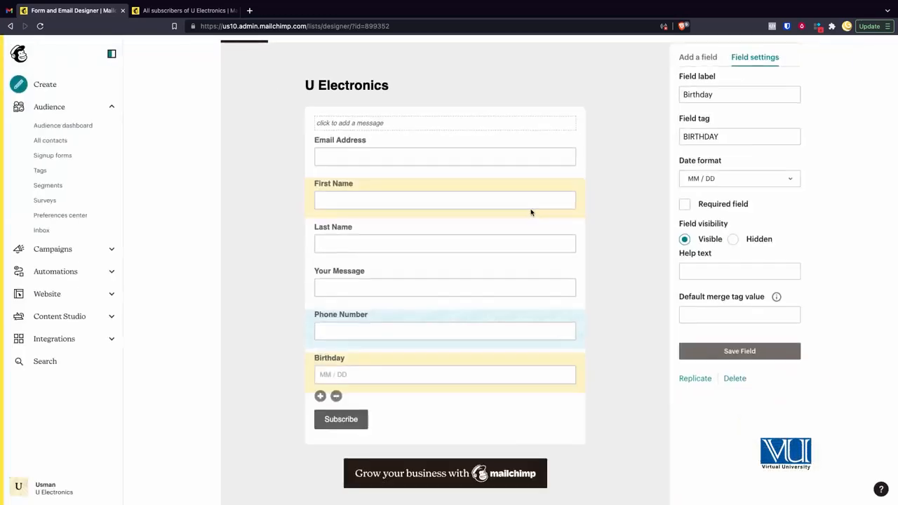
left_click(565, 126)
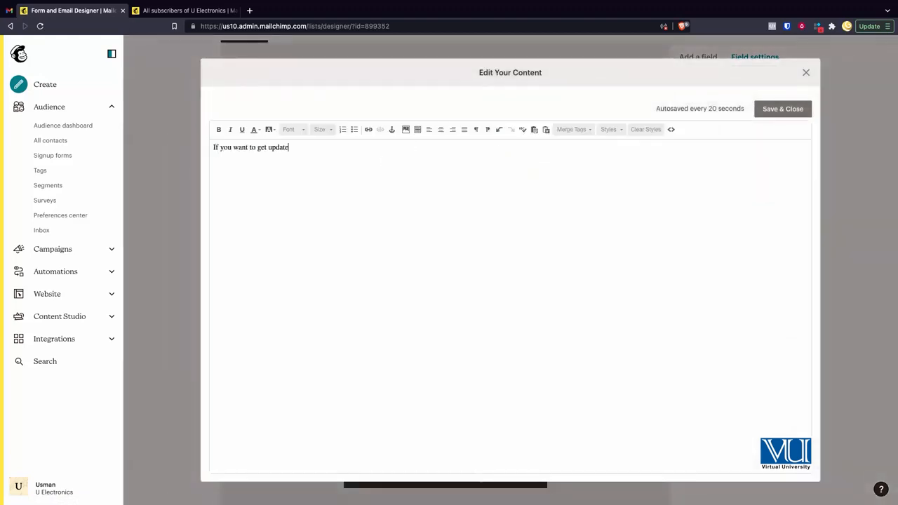
type("est offers, subscribe below.")
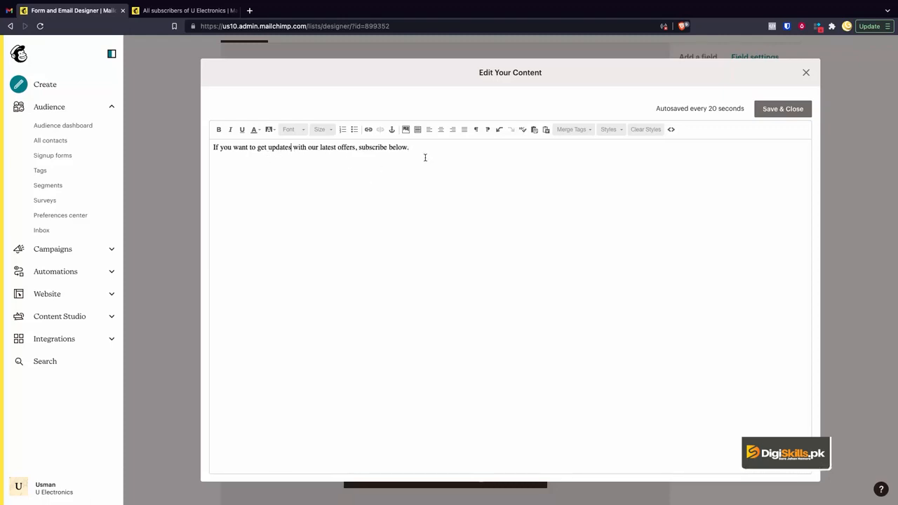
left_click(778, 112)
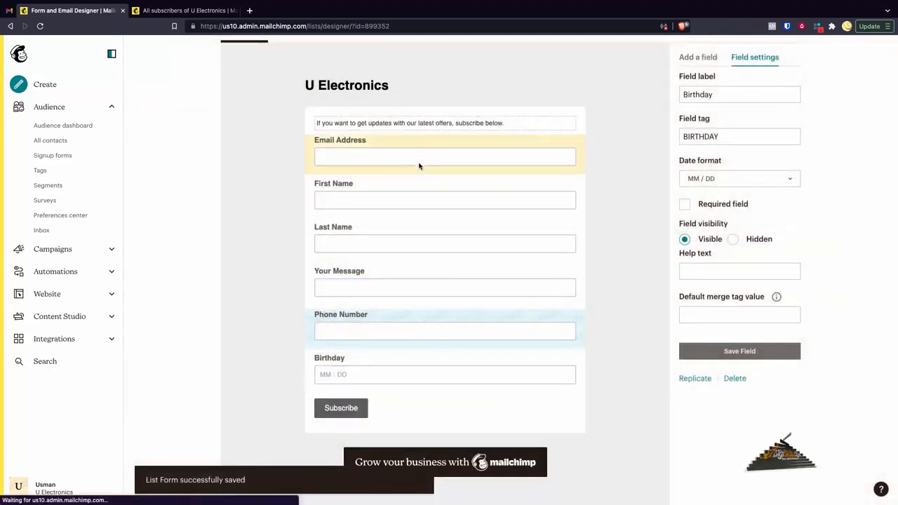
- Check the field settings of Email Address, First Name and Last Name in the signup form
scroll(406, 241, "down", 2)
scroll(406, 241, "up", 2)
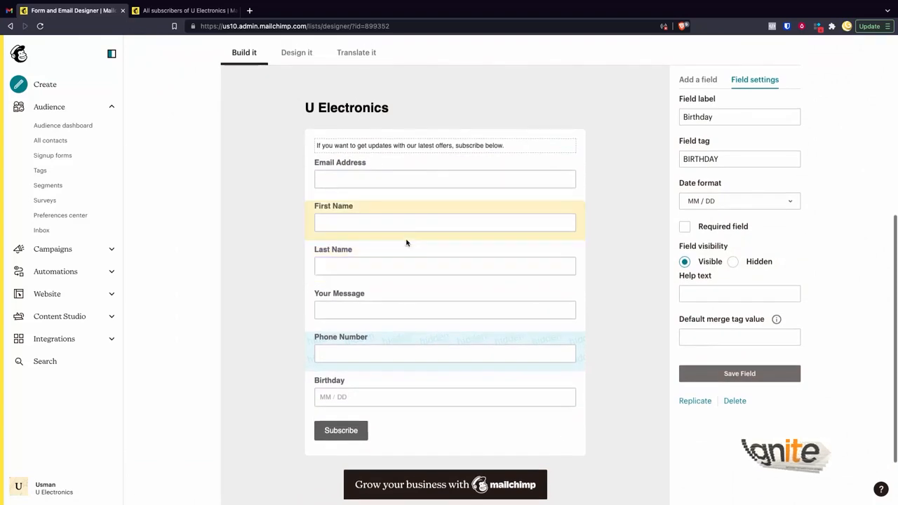
left_click(515, 170)
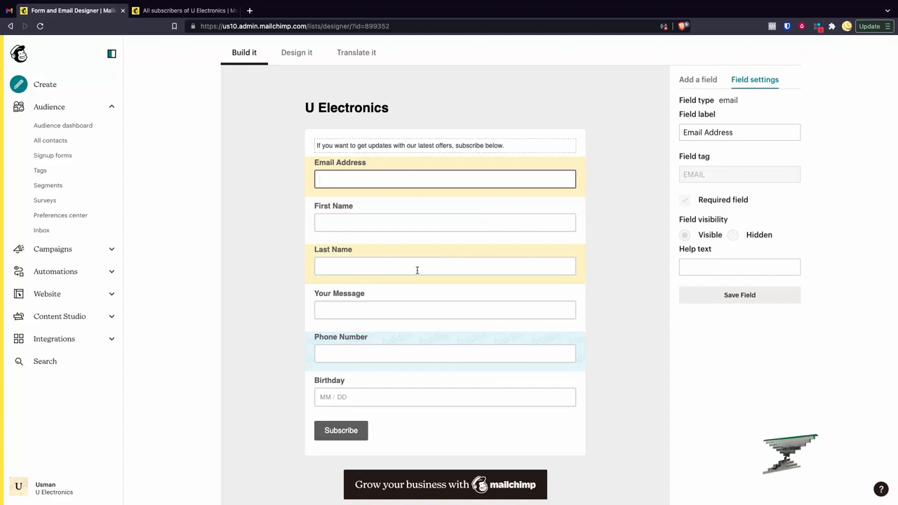
left_click(425, 224)
left_click(398, 265)
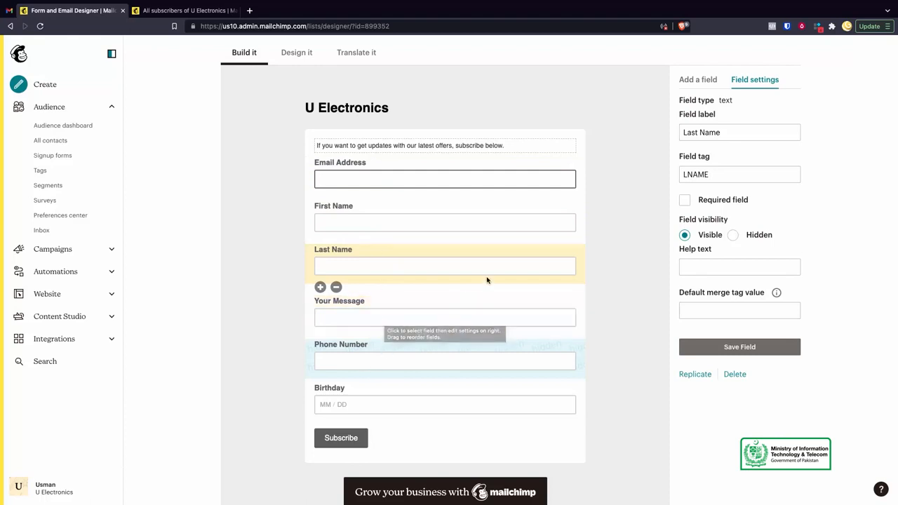
scroll(495, 226, "up", 3)
scroll(576, 232, "down", 2)
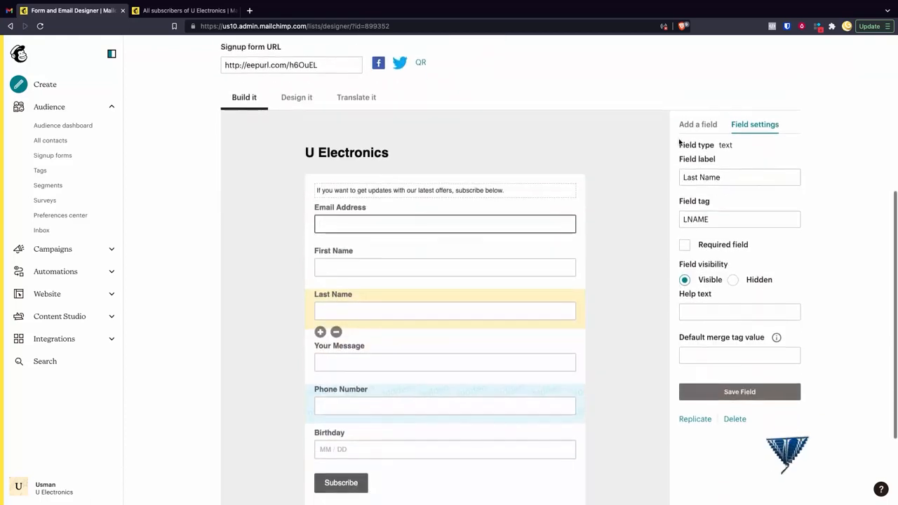
- Review the available field types and add a Radio Buttons field to the signup form
left_click(699, 125)
scroll(750, 152, "up", 5)
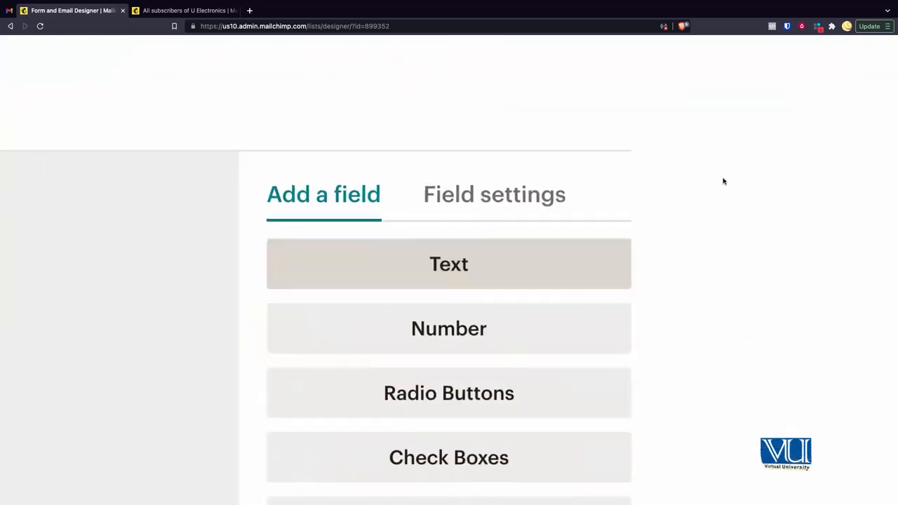
scroll(463, 280, "down", 1)
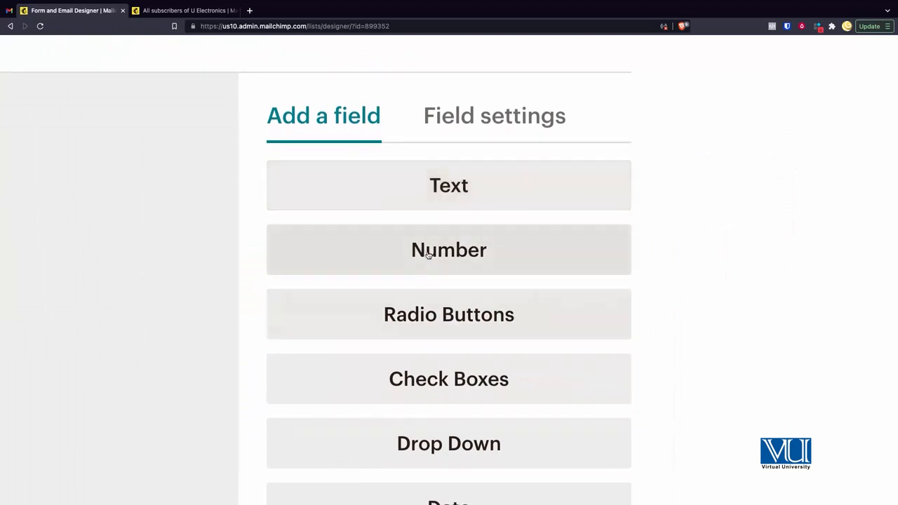
scroll(427, 257, "down", 2)
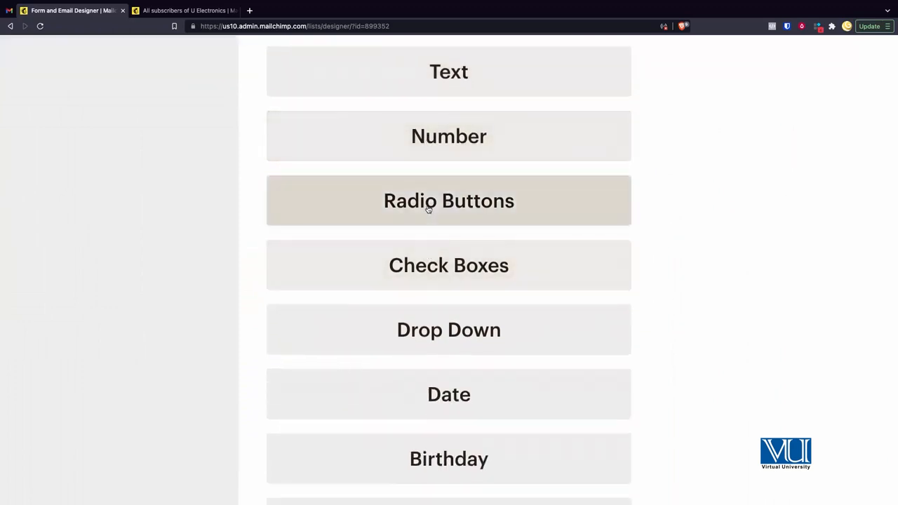
scroll(428, 211, "down", 1)
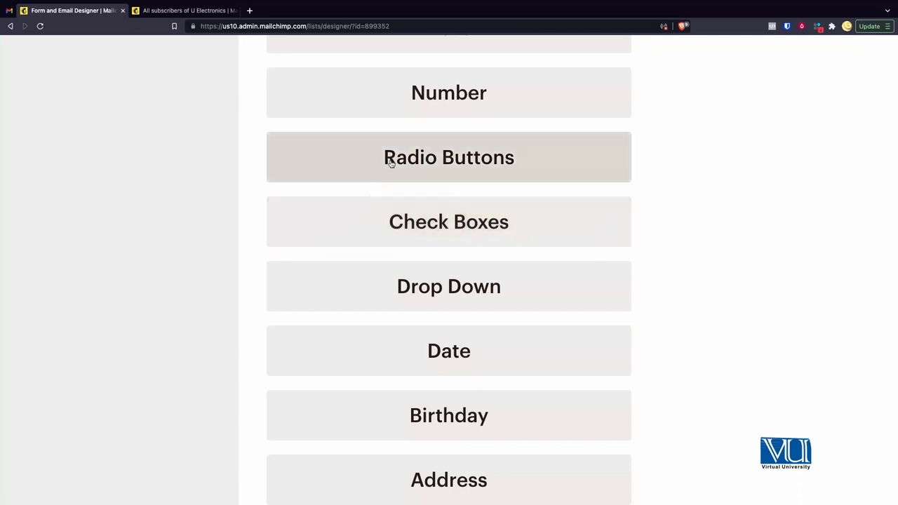
scroll(438, 160, "down", 5)
scroll(344, 265, "down", 1)
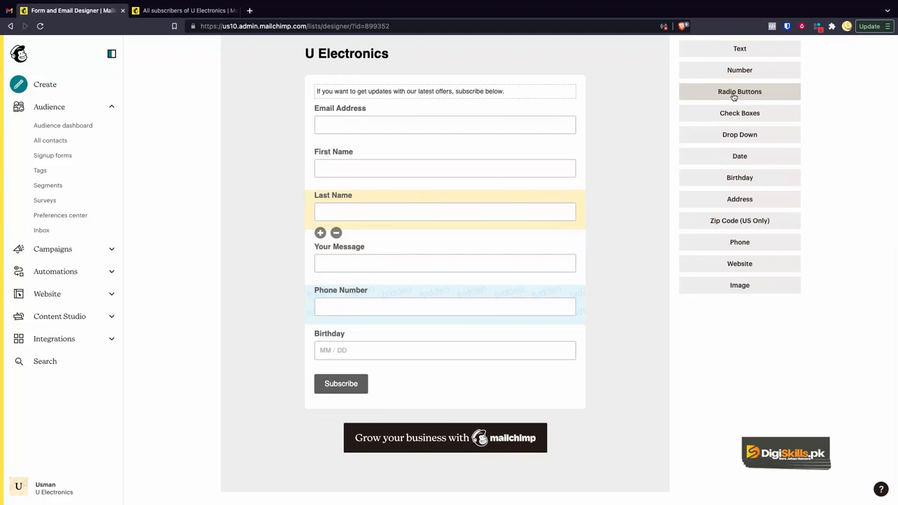
left_click(734, 118)
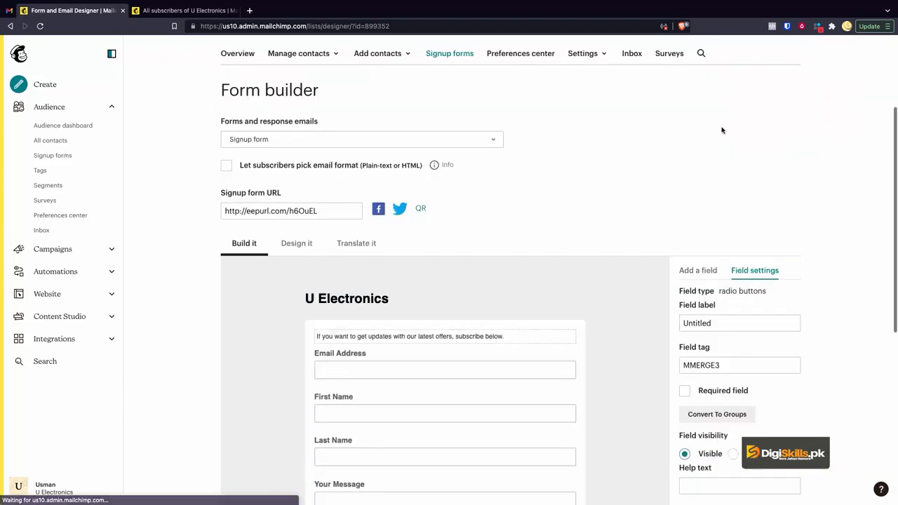
scroll(713, 218, "down", 5)
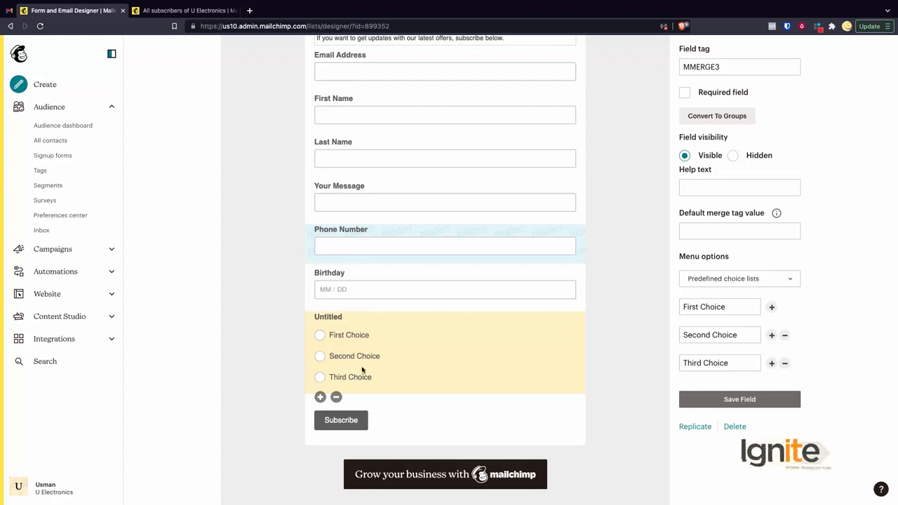
scroll(421, 281, "up", 2)
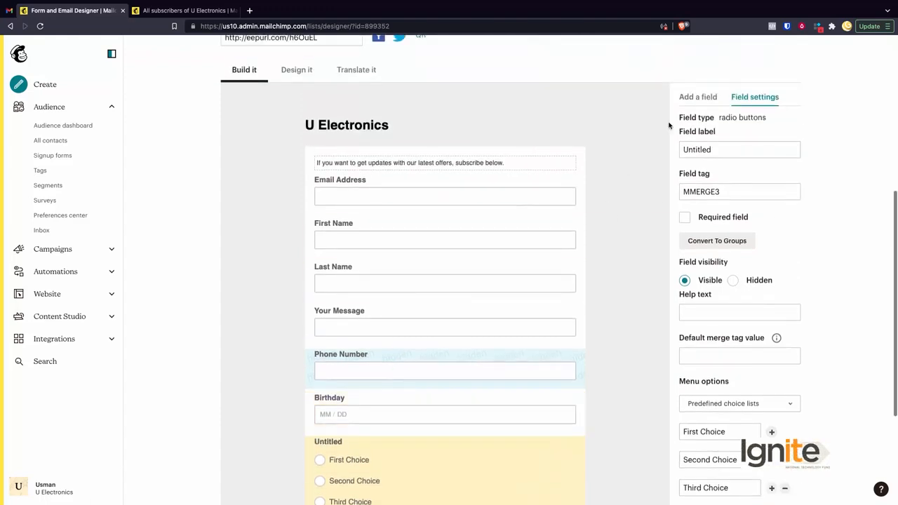
- Delete the untitled Radio Buttons field below Birthday, confirming with the word DELETE
left_click(702, 97)
scroll(743, 177, "down", 1)
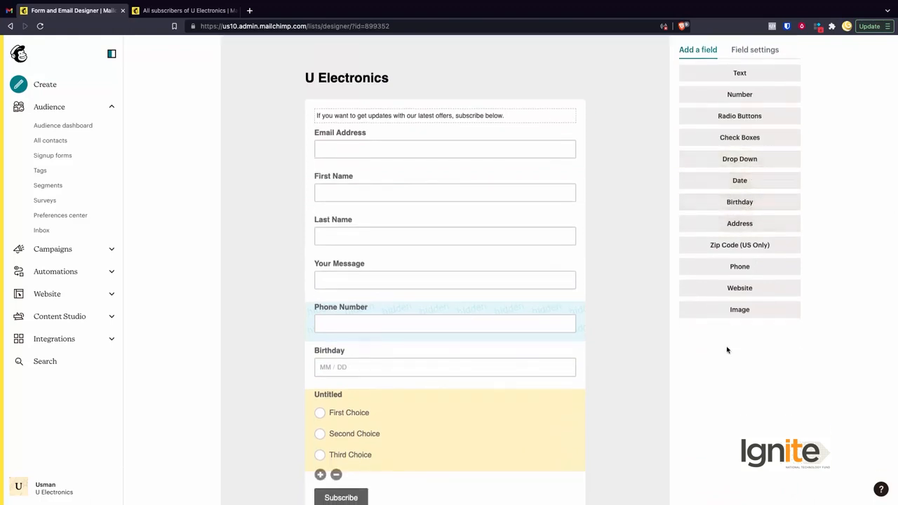
scroll(557, 294, "down", 2)
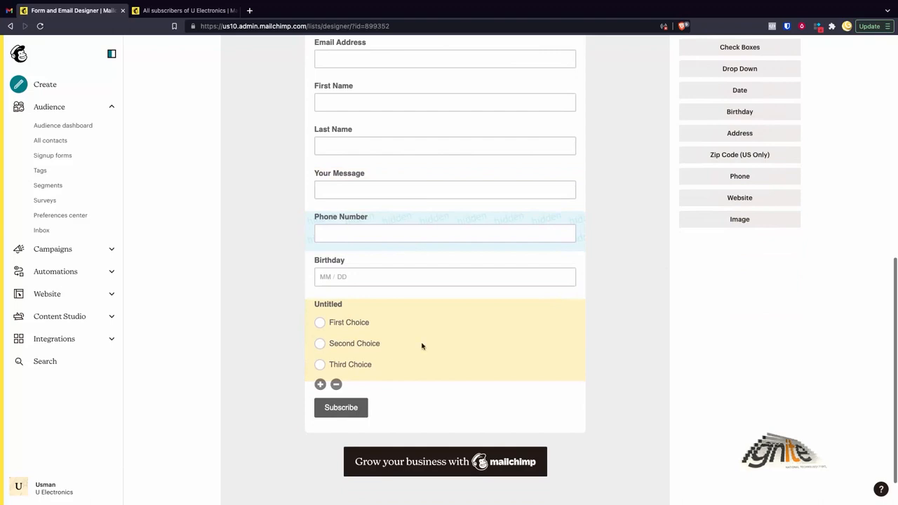
left_click(337, 385)
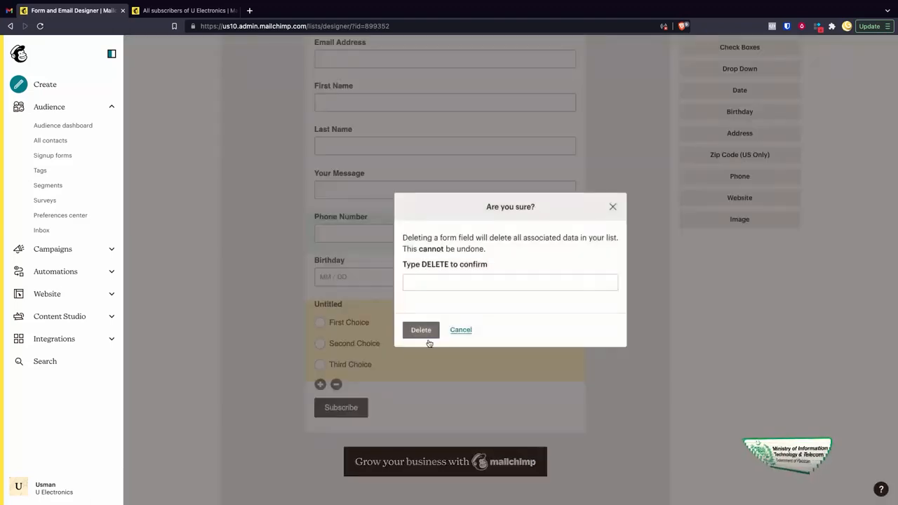
left_click(434, 283)
left_click(419, 303)
left_click(421, 328)
scroll(372, 426, "down", 4)
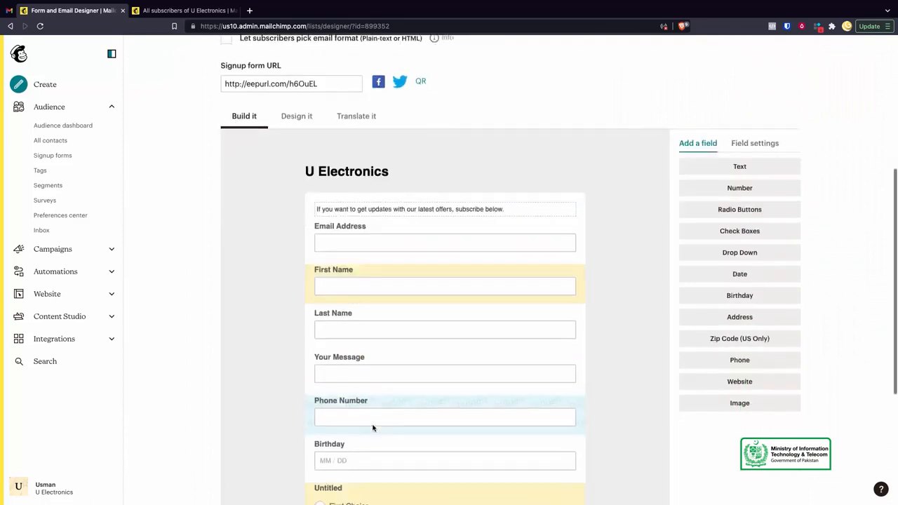
scroll(381, 282, "up", 2)
scroll(381, 282, "down", 3)
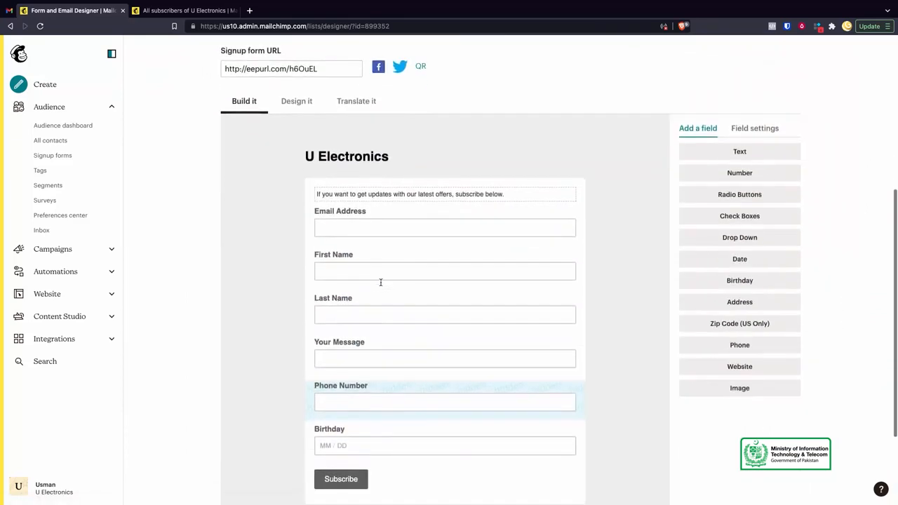
- Review the signup form's design settings for Page, Body, Forms and Referral Badge, including the page's Header and Outer wrapper
scroll(381, 282, "up", 3)
scroll(381, 282, "down", 3)
scroll(381, 282, "up", 3)
left_click(298, 211)
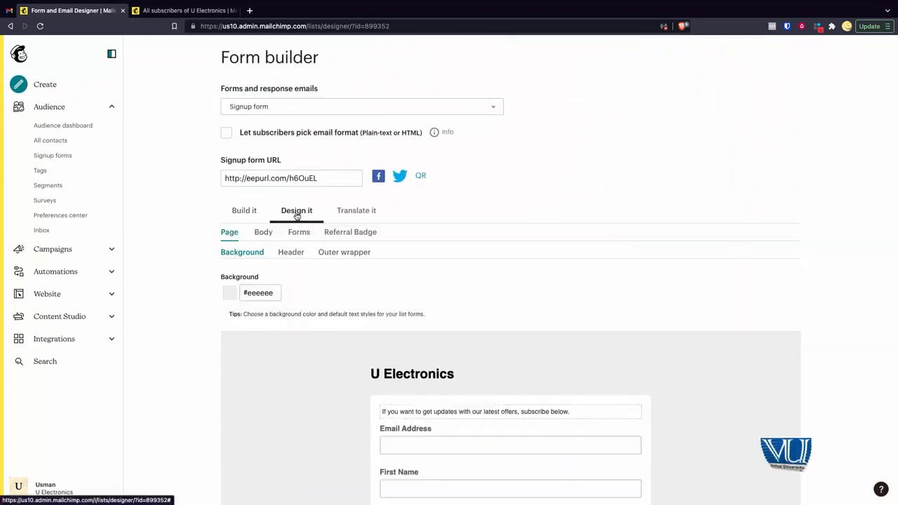
scroll(264, 342, "down", 1)
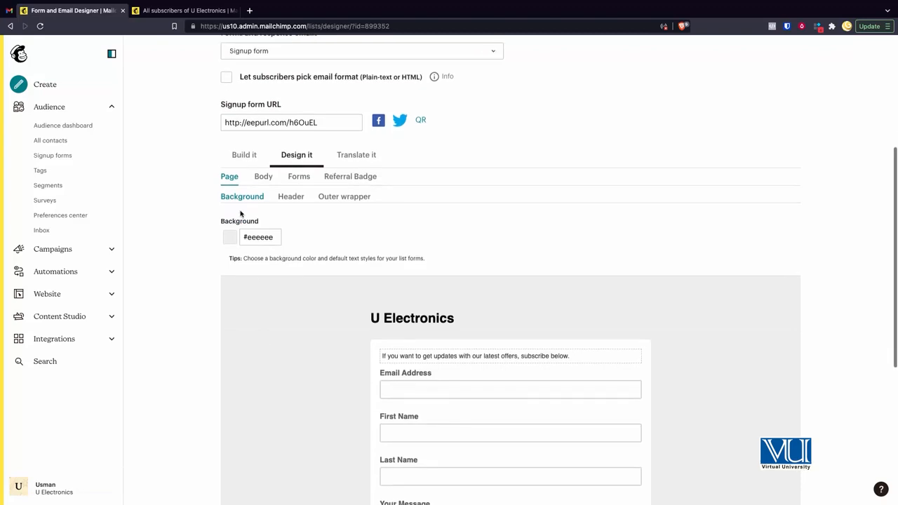
left_click(263, 177)
left_click(301, 178)
left_click(348, 179)
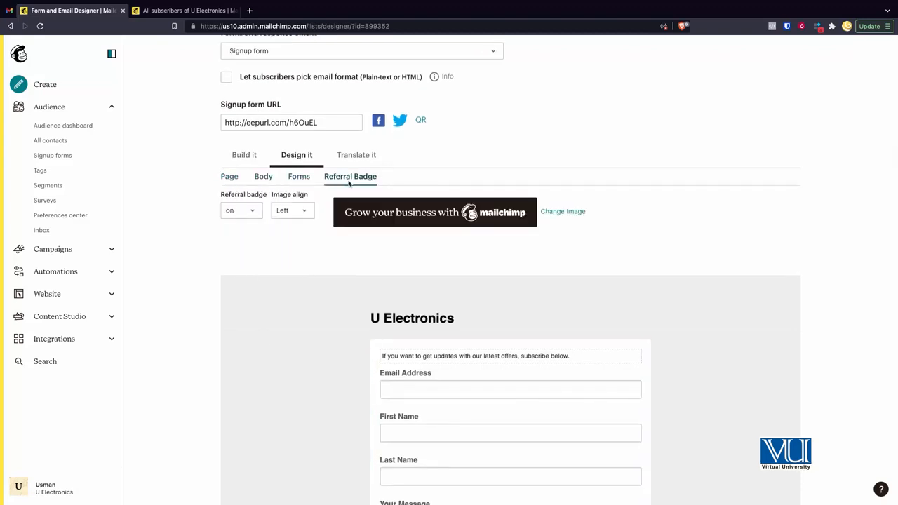
left_click(231, 178)
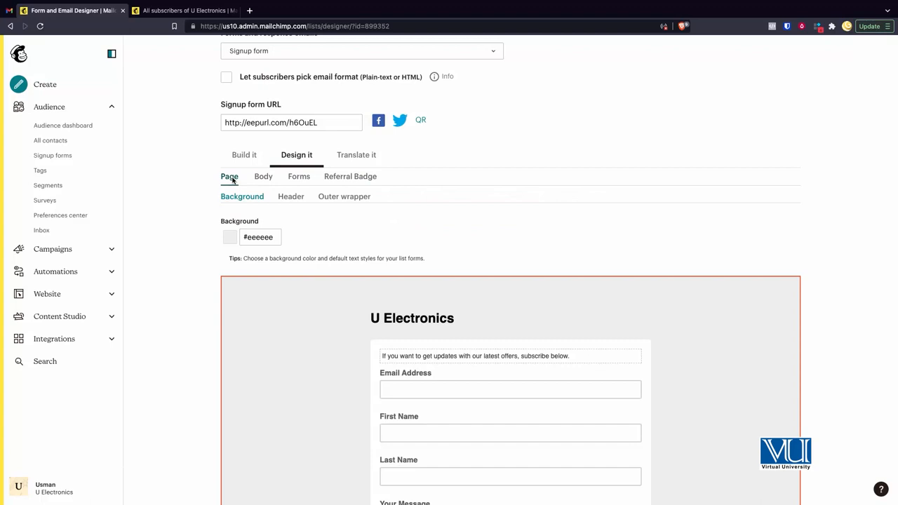
left_click(284, 201)
left_click(344, 199)
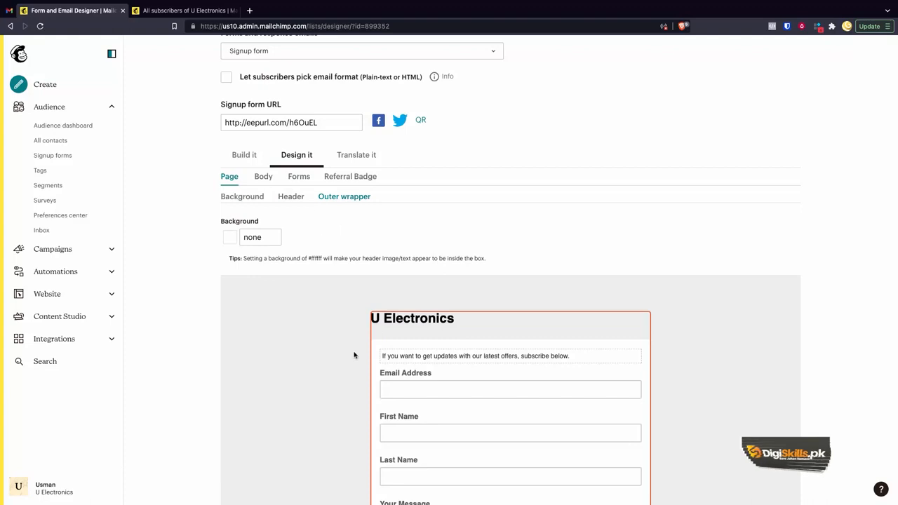
- Set the signup form's page background colour to #fd7f7f and check it across the form preview
left_click(247, 199)
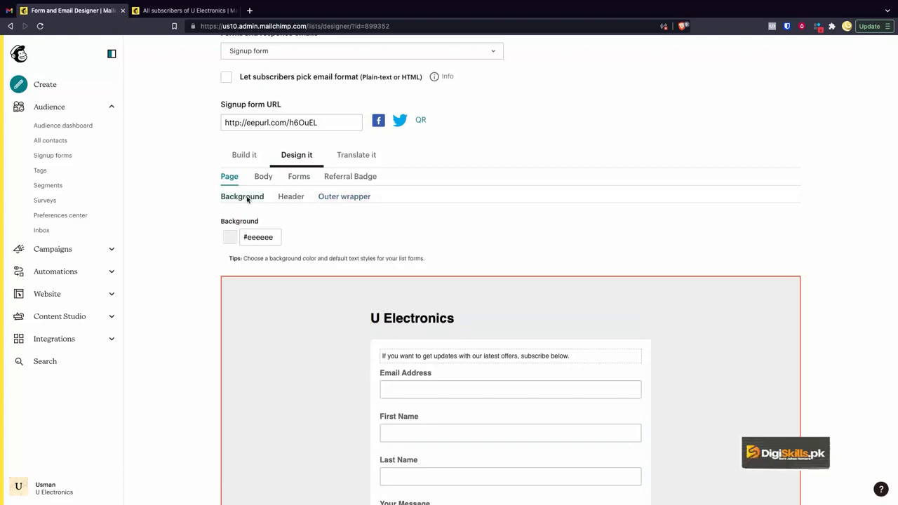
left_click(252, 238)
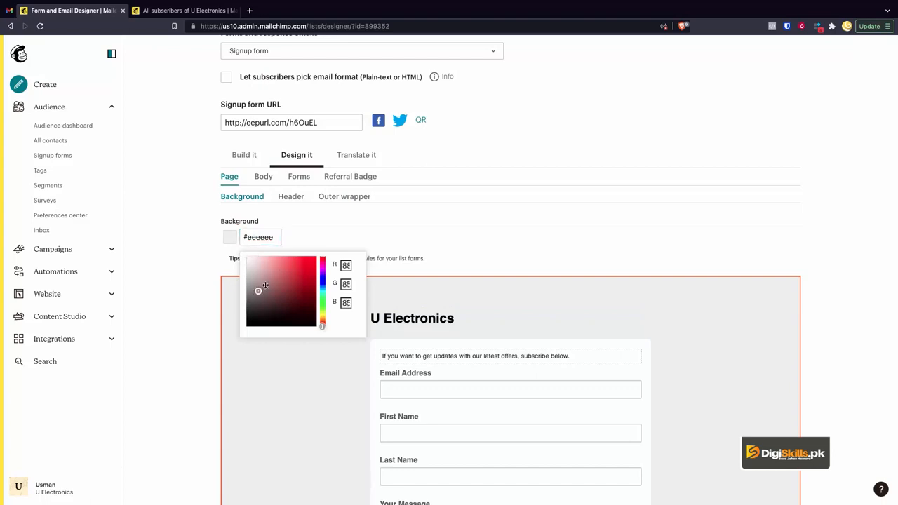
left_click(281, 257)
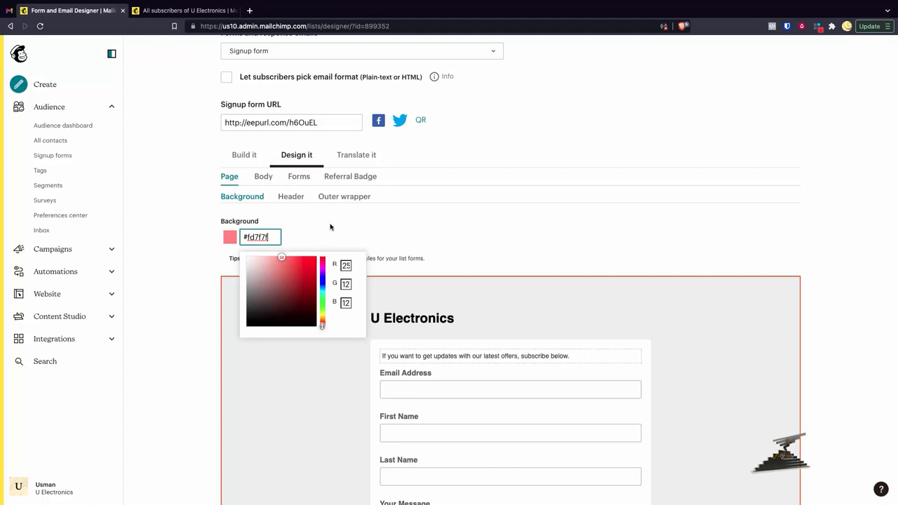
left_click(287, 393)
scroll(285, 393, "down", 3)
scroll(287, 393, "down", 2)
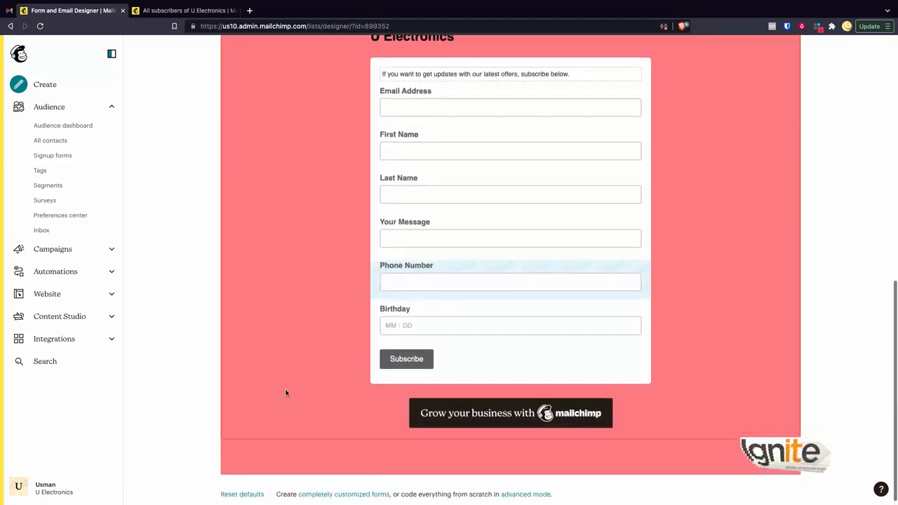
scroll(283, 382, "up", 3)
scroll(253, 161, "up", 1)
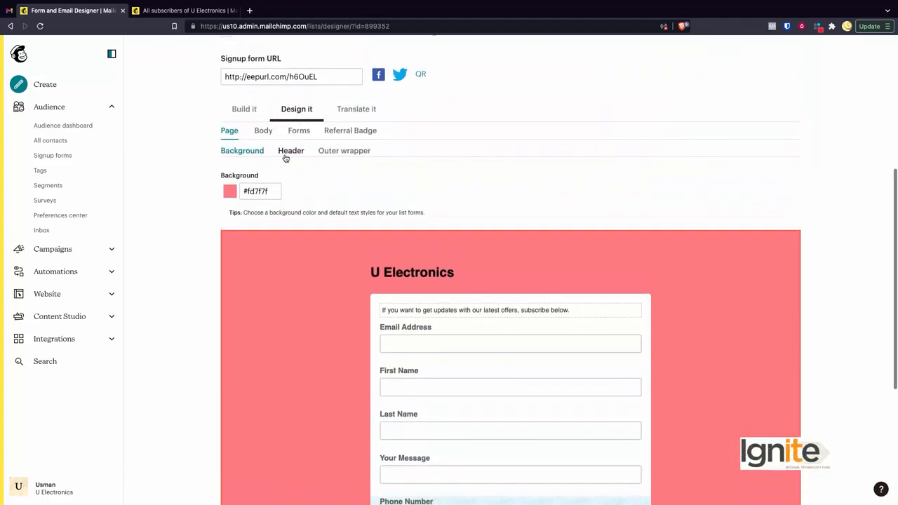
- Set the page header's line height to Double space
left_click(286, 156)
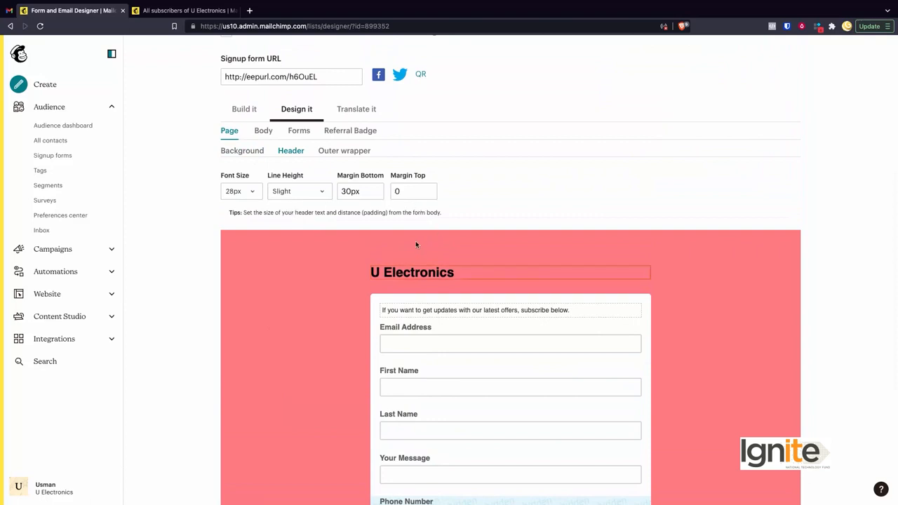
left_click(291, 191)
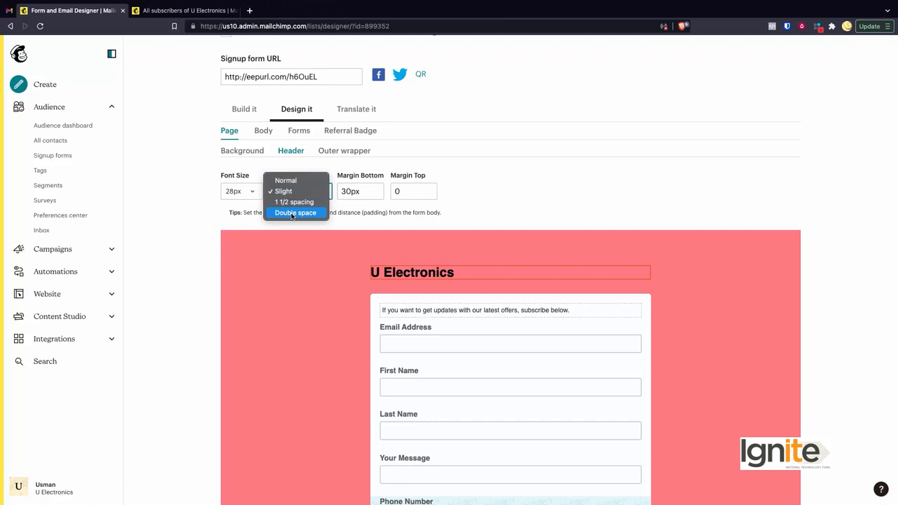
left_click(293, 213)
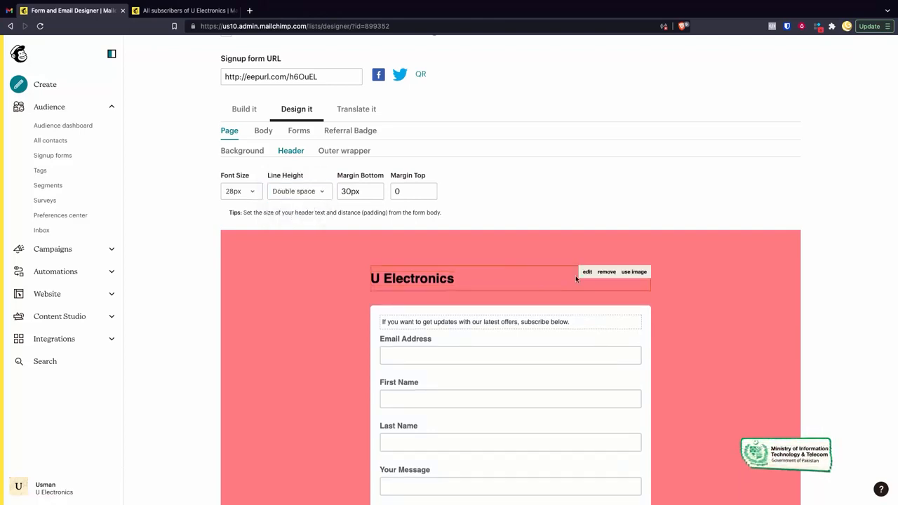
- Change the form's header text to "Subscribe to our Updates" and save it
left_click(588, 273)
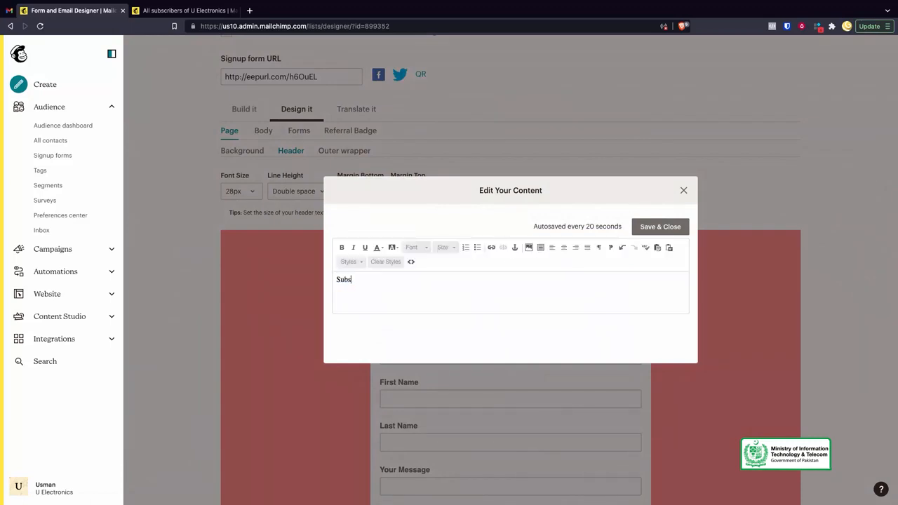
left_click(643, 234)
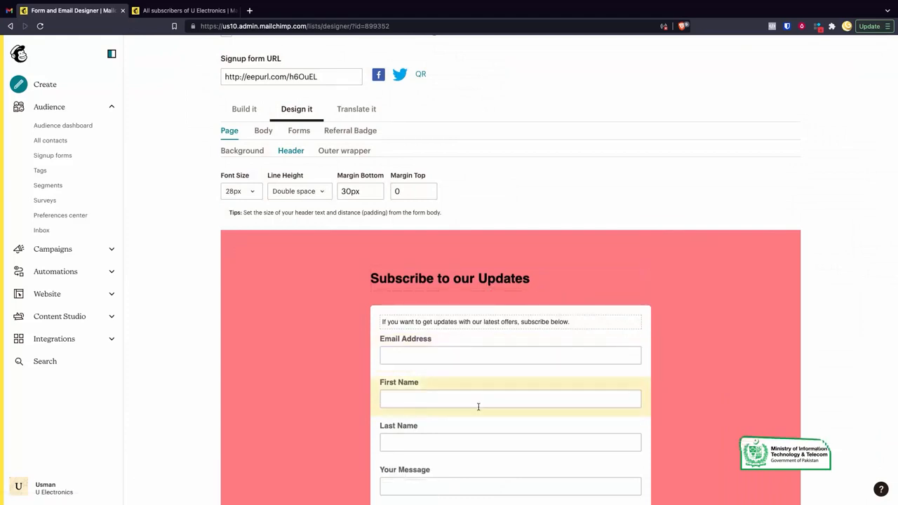
scroll(478, 407, "down", 2)
scroll(478, 407, "up", 3)
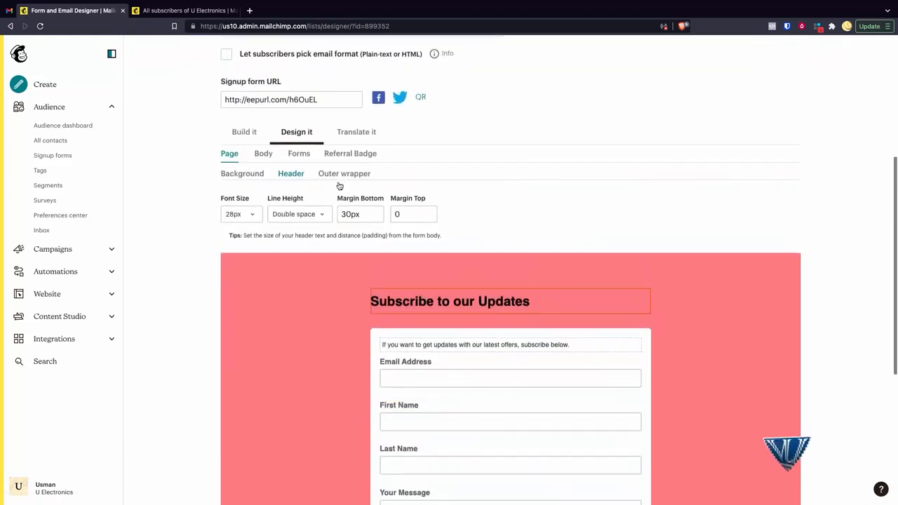
- Set the form body's default text font family to Georgia and check the body's link style
left_click(263, 153)
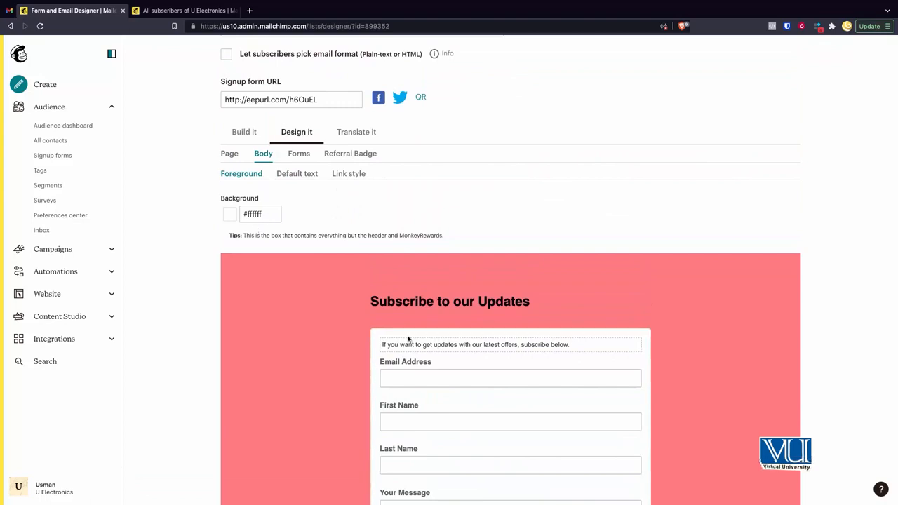
left_click(241, 219)
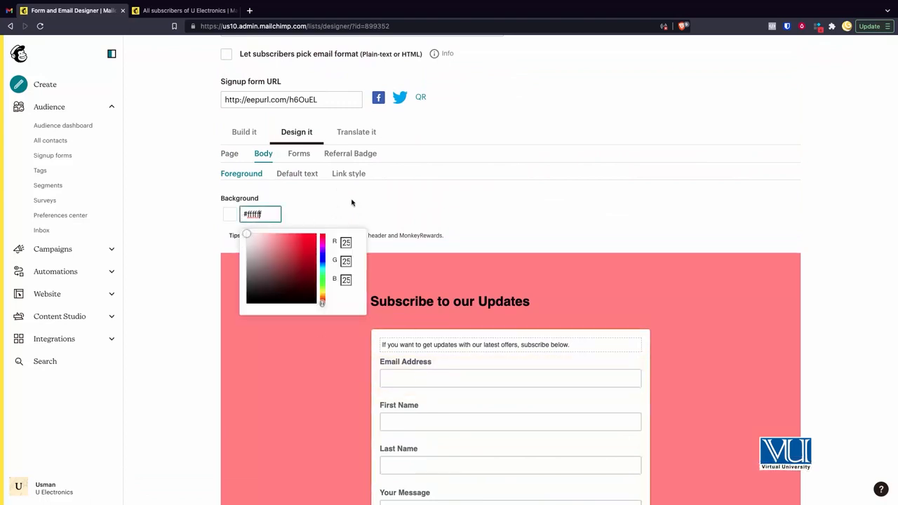
left_click(306, 184)
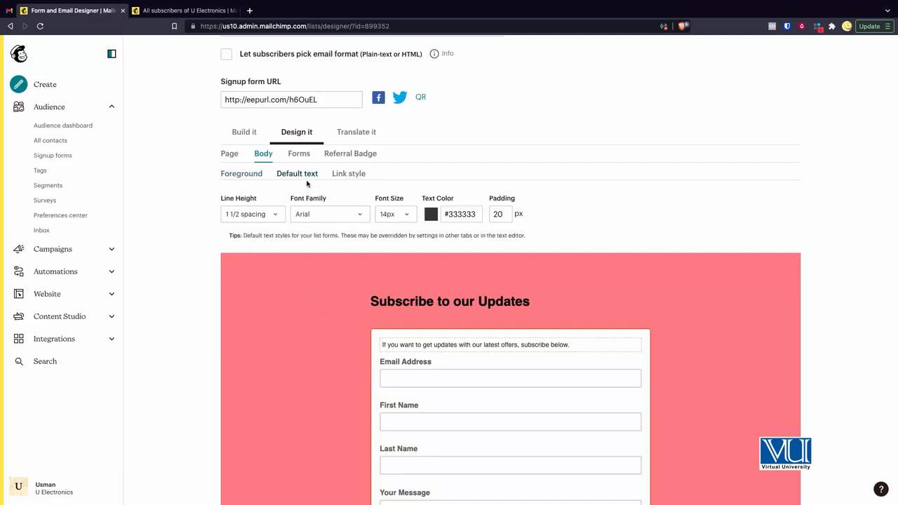
left_click(322, 219)
left_click(309, 247)
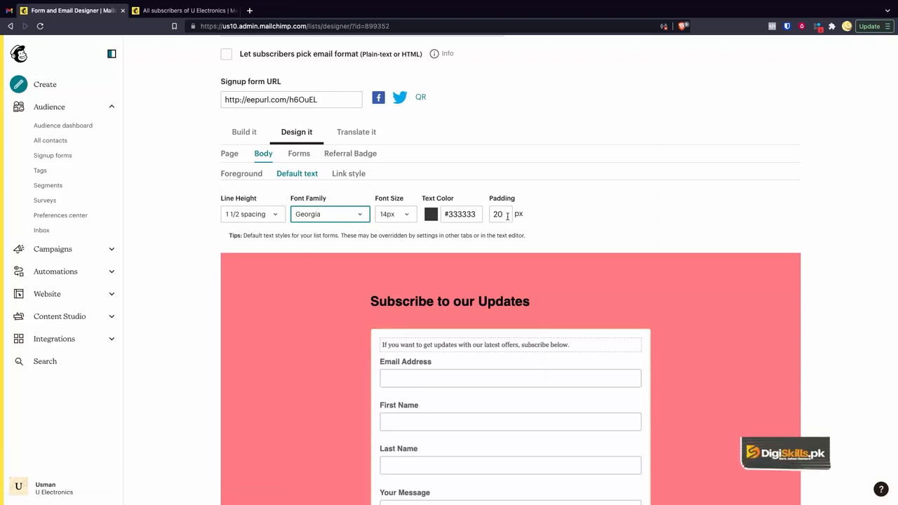
left_click(353, 178)
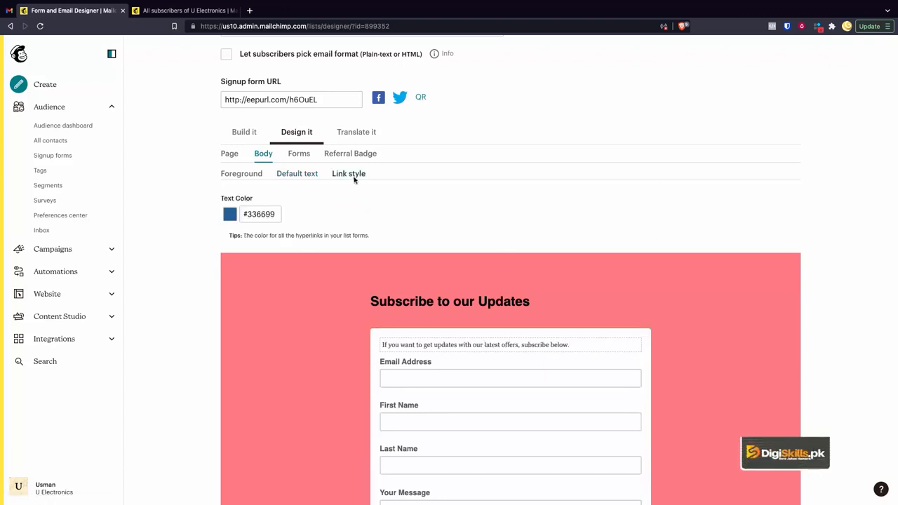
scroll(338, 279, "down", 3)
scroll(339, 278, "up", 3)
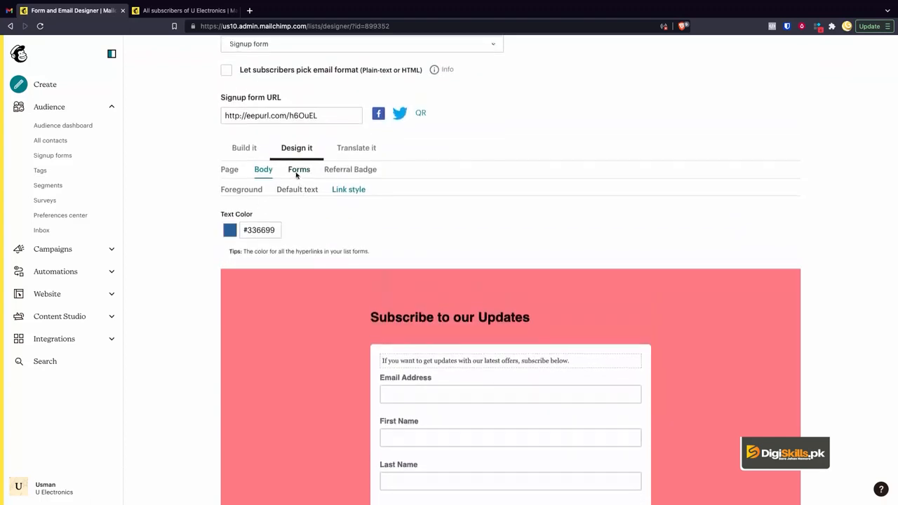
- Set the background colour of the form's buttons to #8d7070 and check the Subscribe button in the preview
left_click(296, 174)
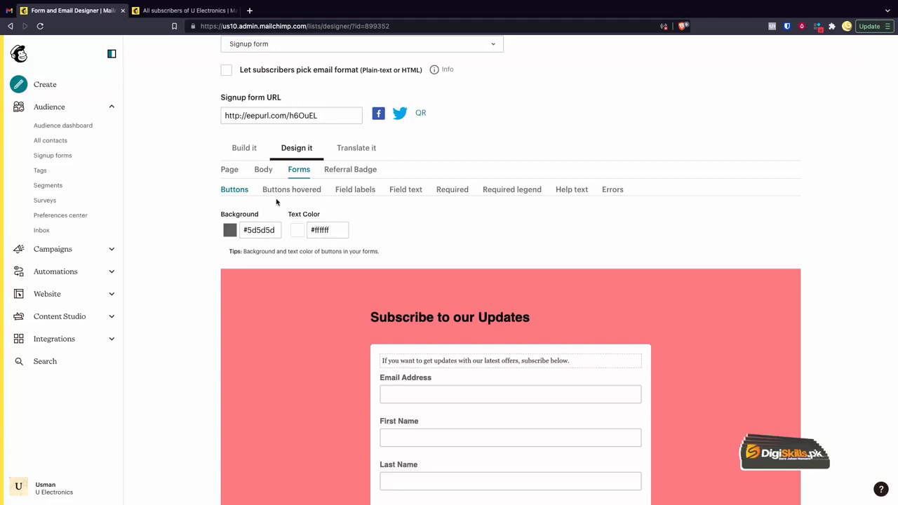
left_click(291, 189)
scroll(309, 273, "down", 1)
scroll(309, 275, "down", 5)
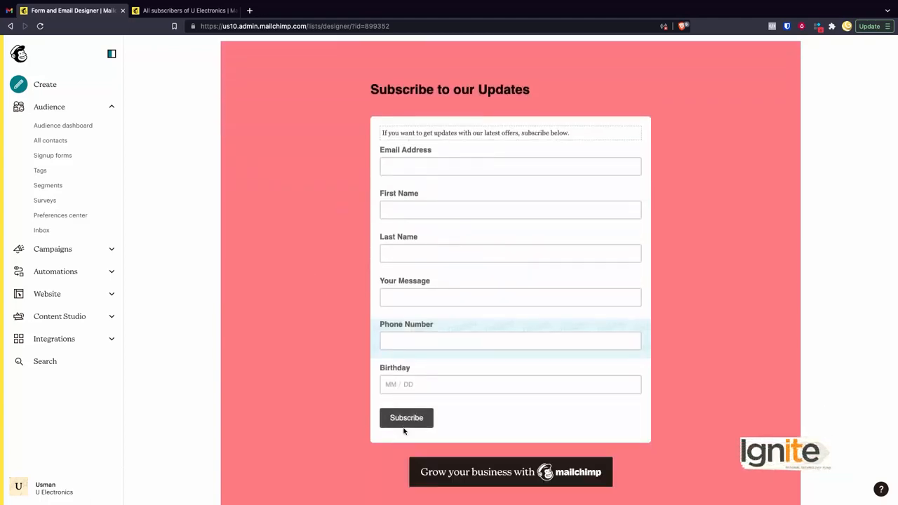
scroll(336, 343, "up", 3)
scroll(247, 83, "up", 1)
left_click(234, 82)
left_click(258, 122)
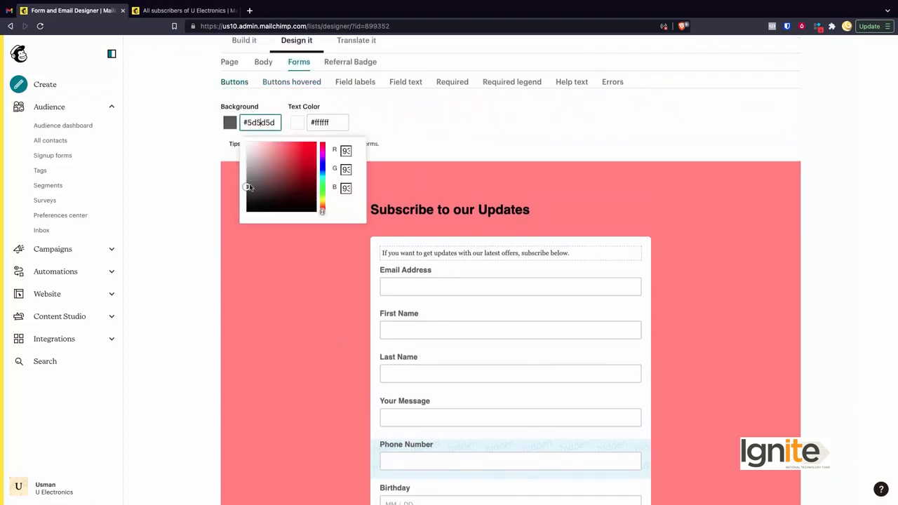
scroll(265, 250, "down", 3)
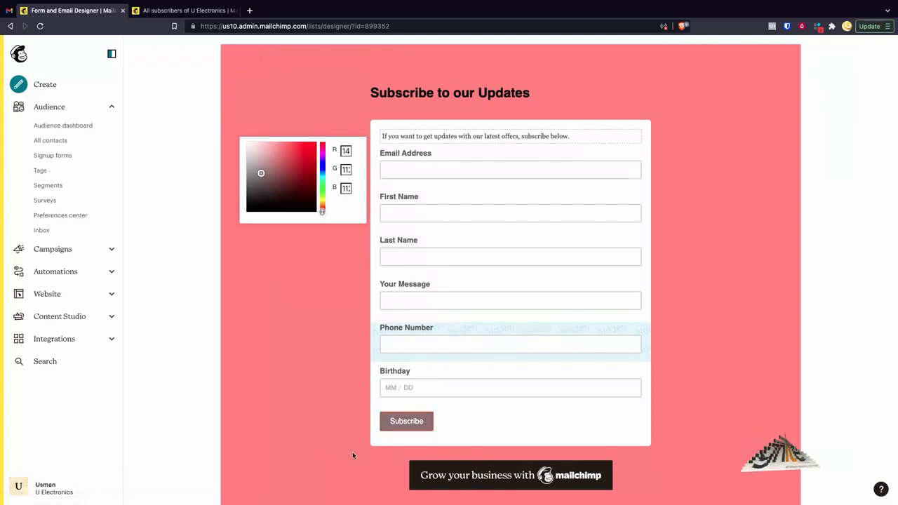
scroll(288, 366, "up", 1)
scroll(288, 366, "up", 4)
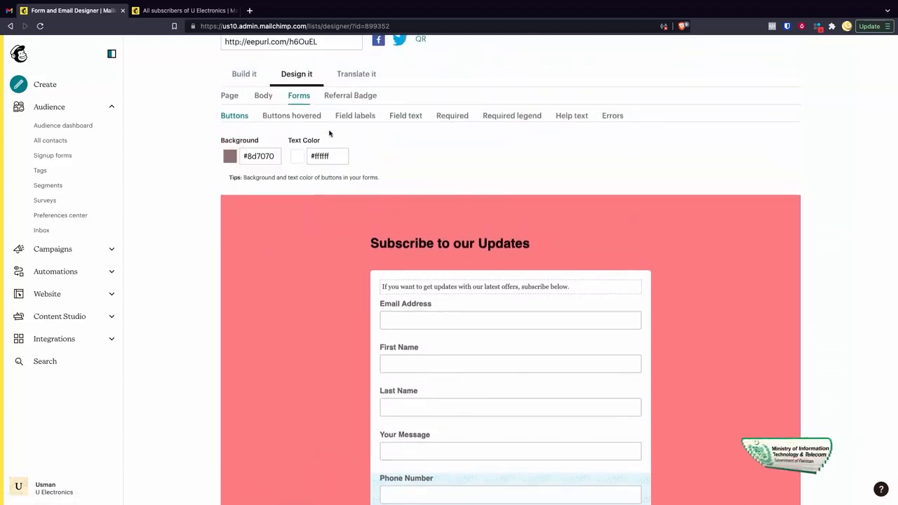
- Set the background colour of hovered buttons to #ec1818 and bring the Subscribe button into view
left_click(296, 118)
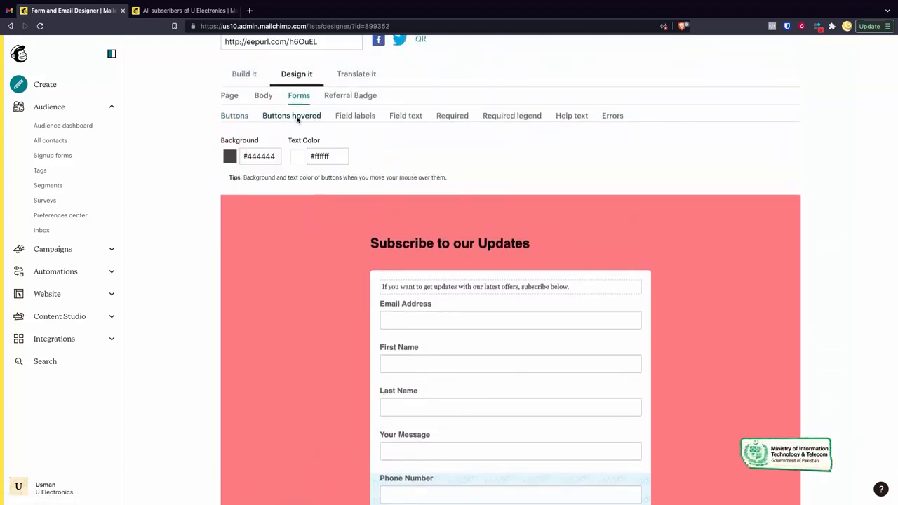
left_click(255, 158)
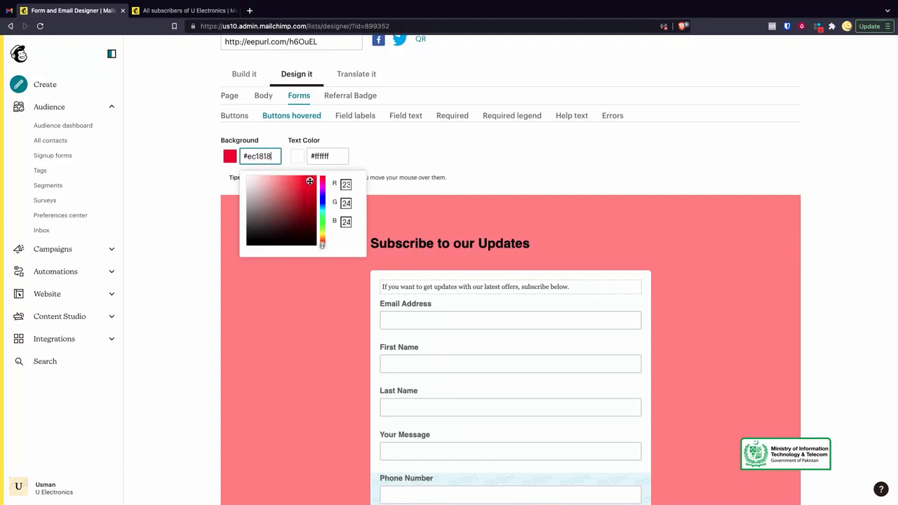
left_click(312, 286)
scroll(312, 285, "down", 3)
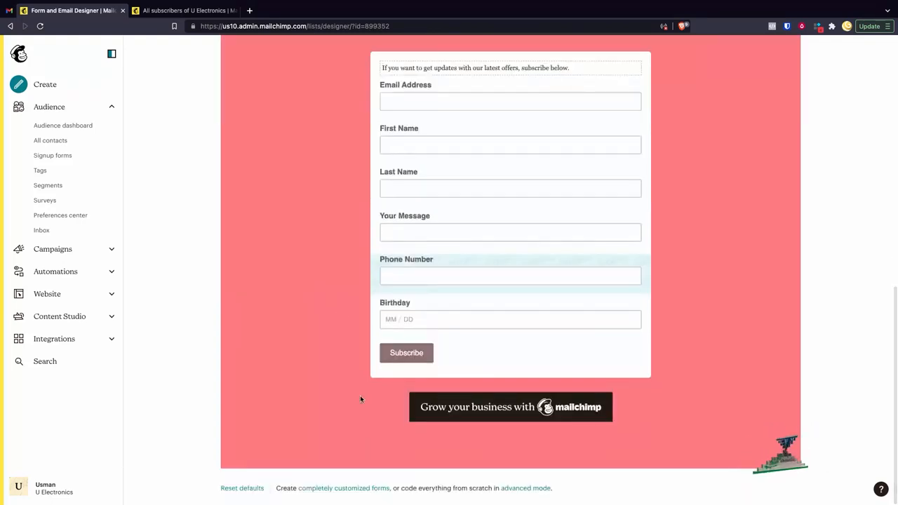
- Examine the style options for the form's field labels, field text, required marks and required legend, and check the preview
scroll(332, 259, "up", 4)
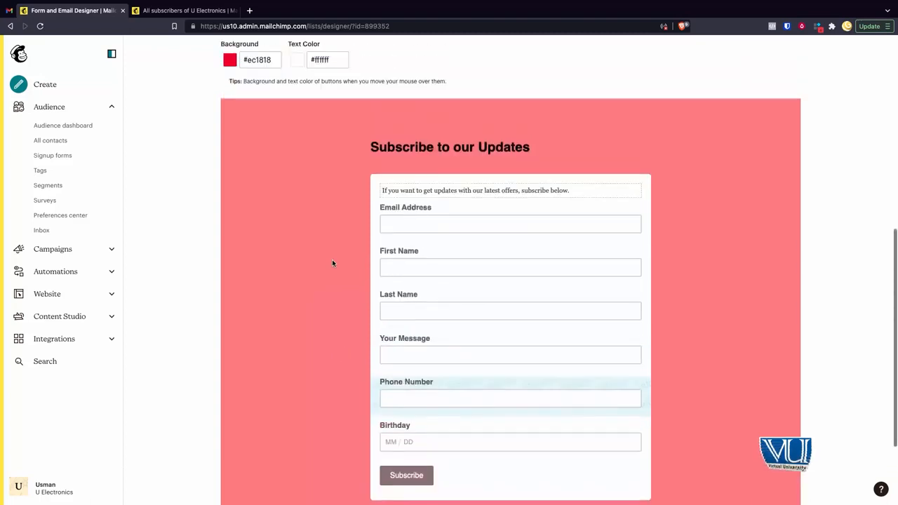
left_click(356, 153)
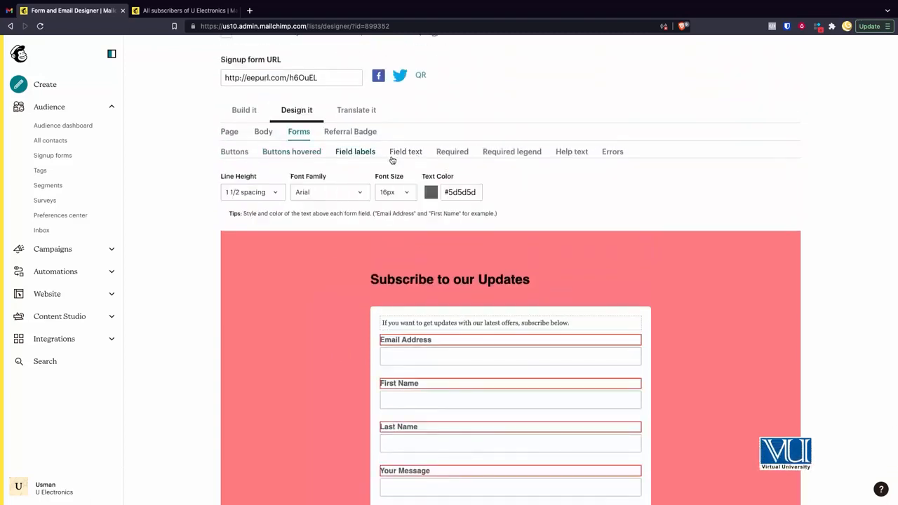
left_click(406, 152)
left_click(454, 153)
left_click(517, 159)
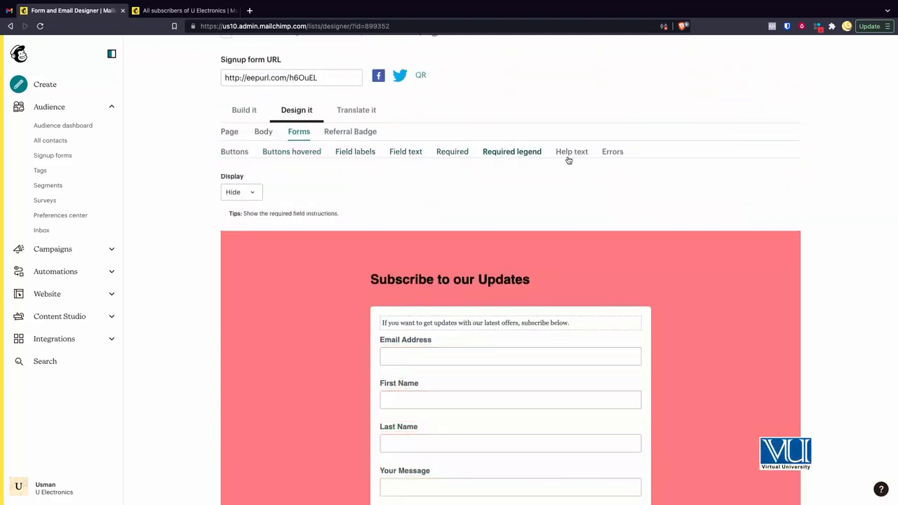
scroll(513, 297, "up", 2)
scroll(513, 296, "down", 4)
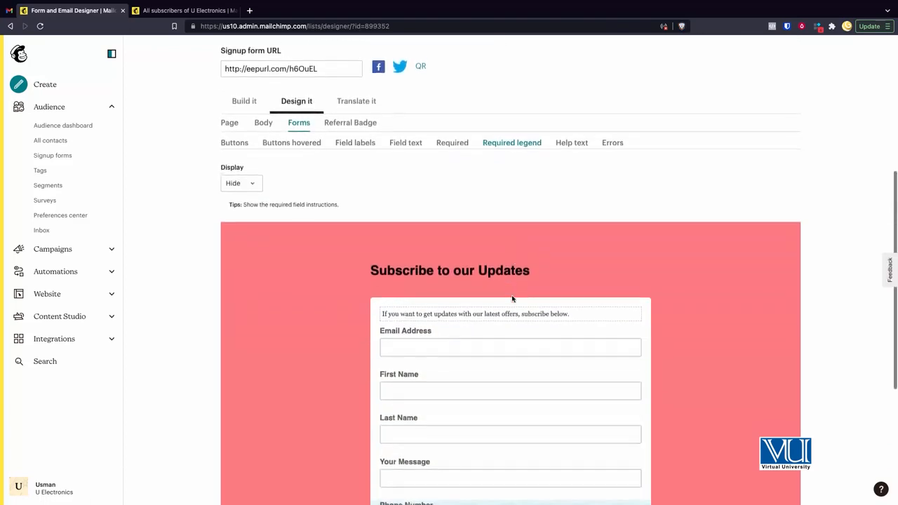
scroll(465, 369, "down", 2)
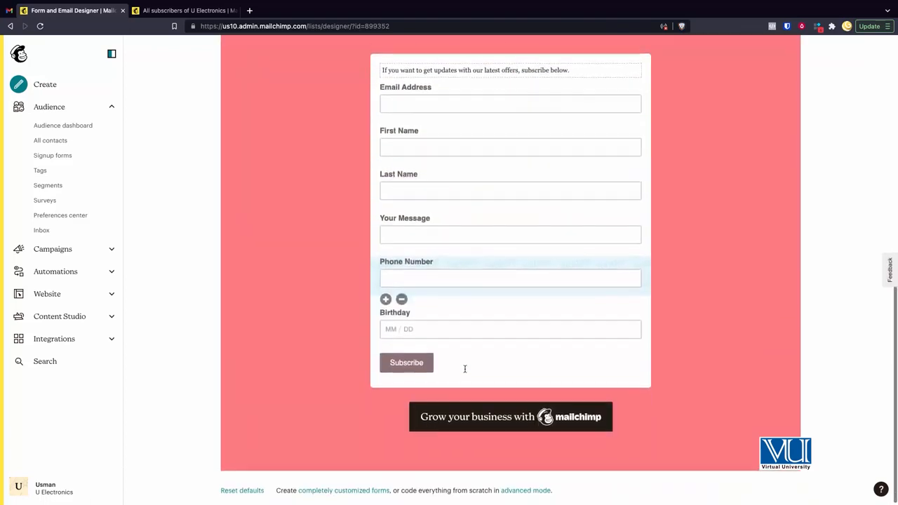
scroll(451, 340, "up", 5)
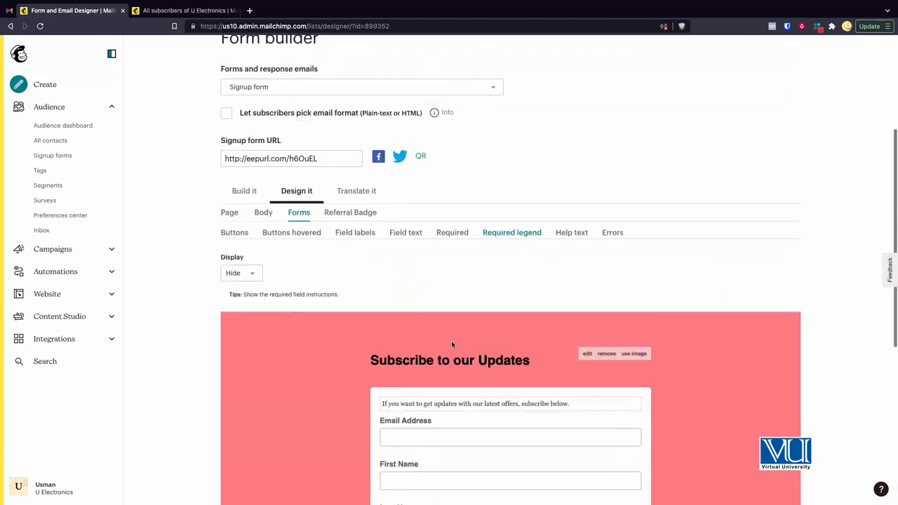
- Set the page's background colour to #ffffff and check the whole form in the preview
left_click(264, 215)
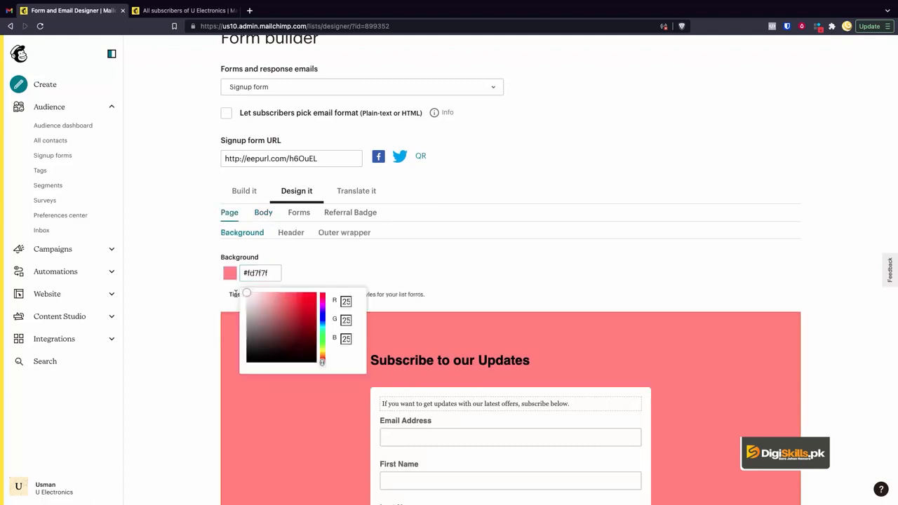
left_click_drag(235, 294, 236, 295)
scroll(305, 378, "down", 5)
scroll(305, 379, "down", 1)
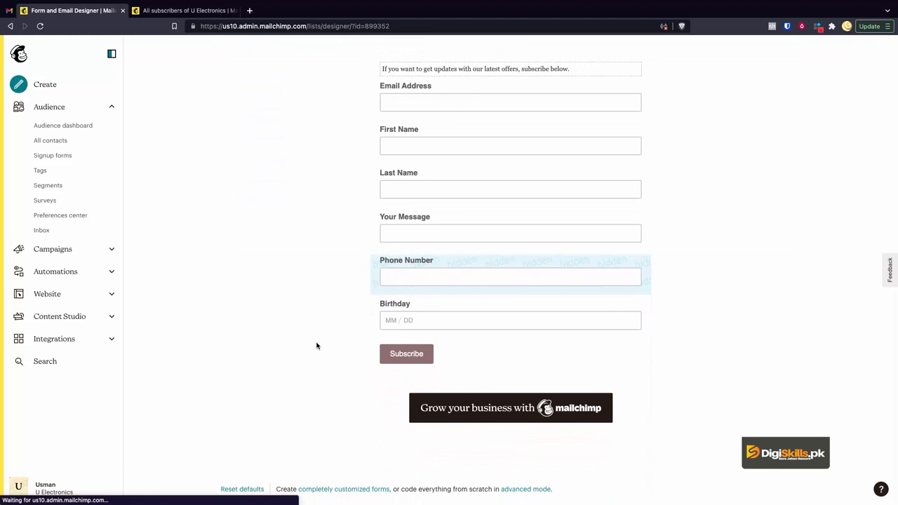
scroll(313, 362, "up", 5)
- Copy the signup form URL and open it in a new browser tab to view the published form
left_click(273, 198)
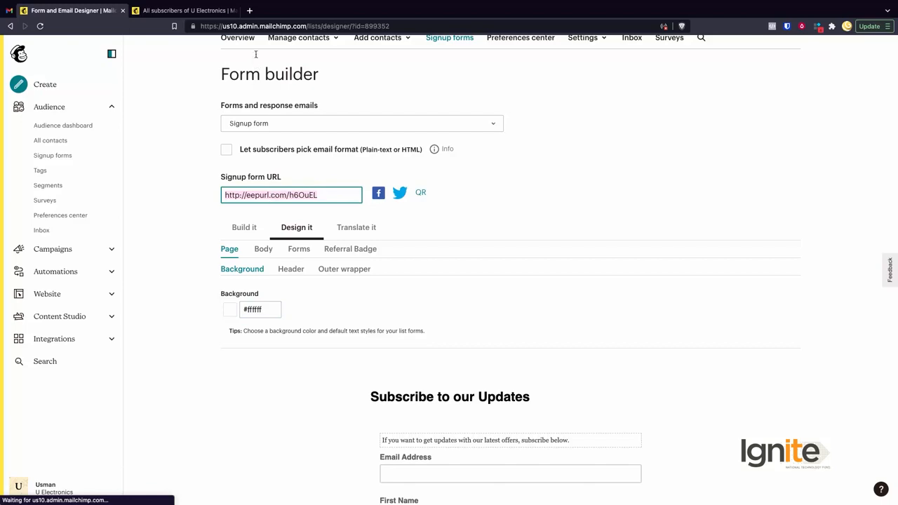
left_click(250, 11)
type("http://eepurl.com/h6OuEL")
key("Return")
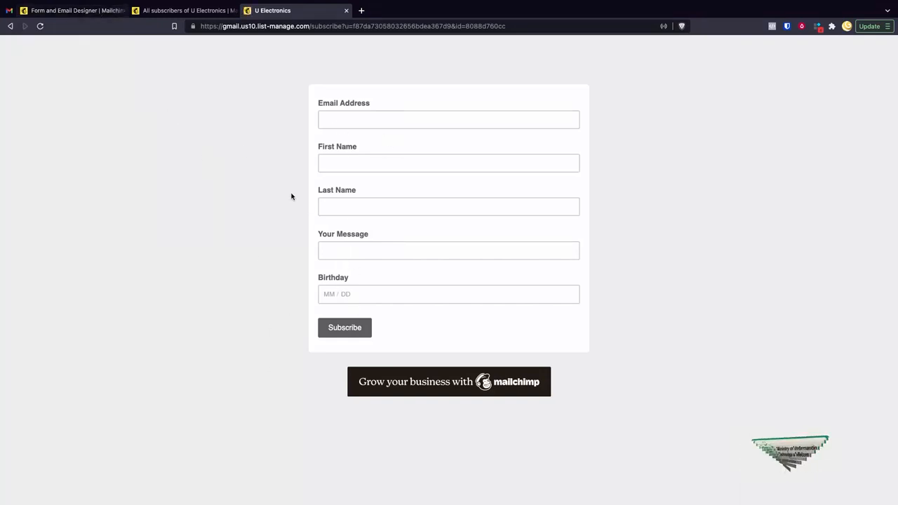
- Set the Phone Number field's visibility to Visible in the form designer and save the field
left_click(76, 11)
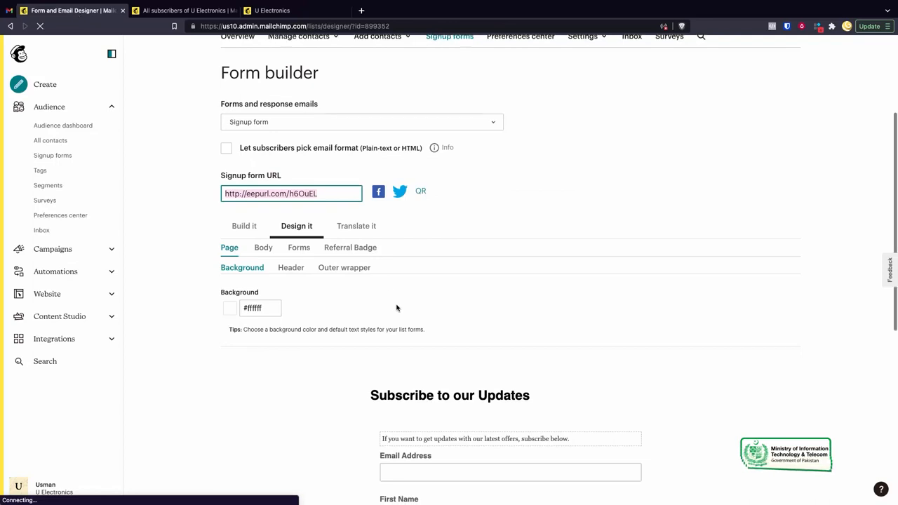
scroll(396, 308, "down", 5)
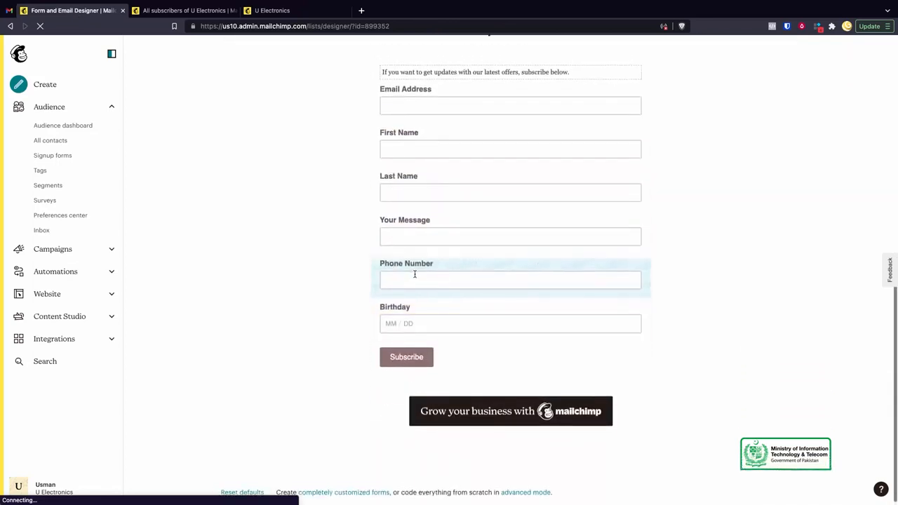
left_click(466, 271)
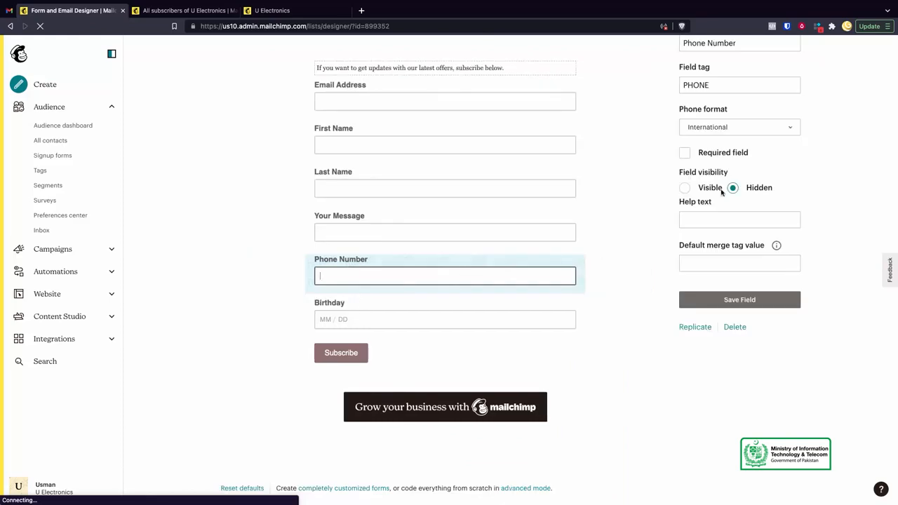
scroll(723, 196, "up", 5)
scroll(487, 270, "down", 5)
left_click(685, 187)
left_click(706, 298)
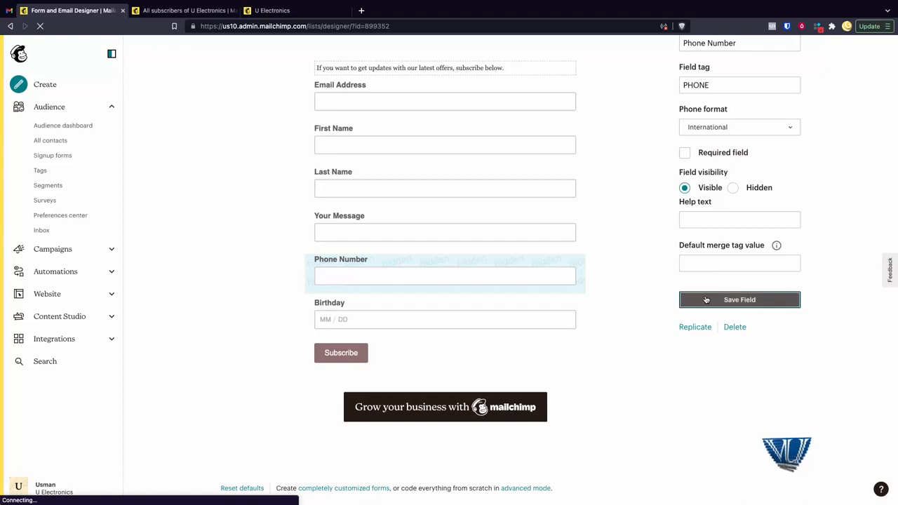
- Check the published form page for the Phone Number field and return to the form designer
scroll(512, 223, "up", 1)
scroll(512, 223, "up", 1)
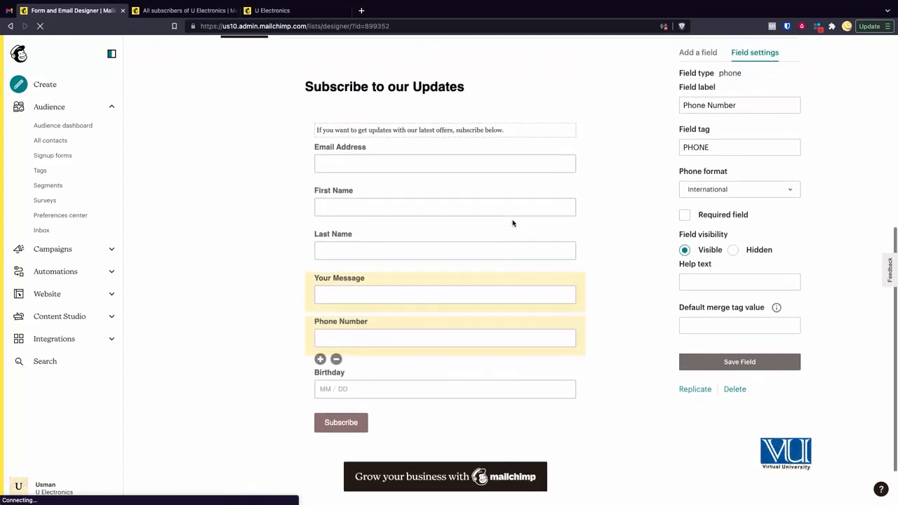
left_click(274, 12)
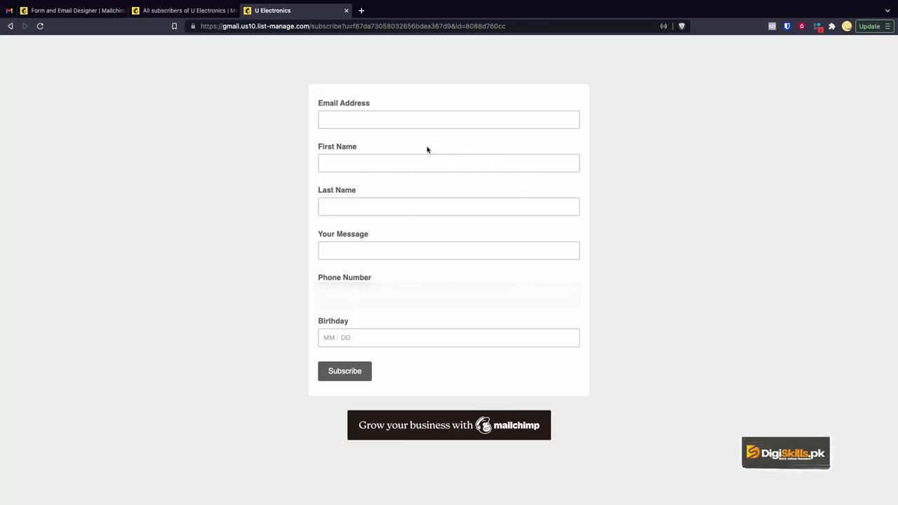
left_click(75, 11)
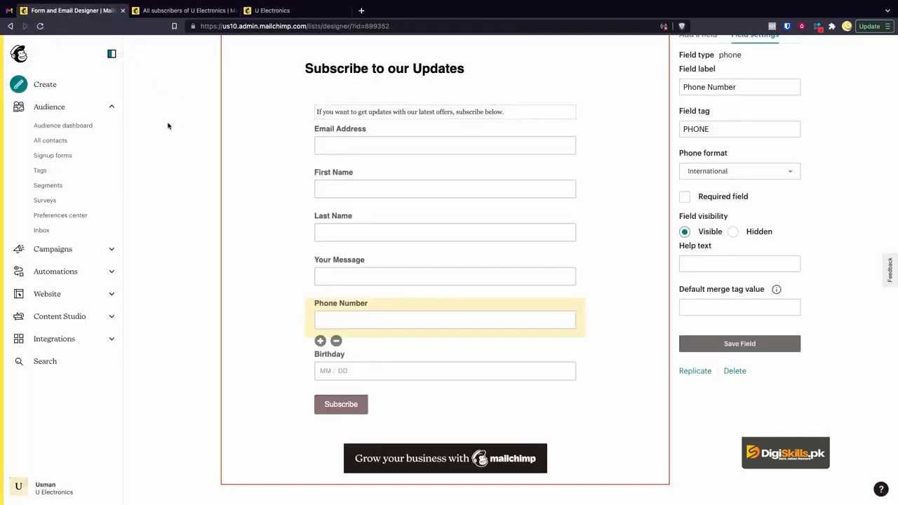
- Open the Embedded forms builder from the audience's signup form options
scroll(158, 121, "up", 3)
scroll(253, 231, "down", 3)
scroll(251, 239, "up", 2)
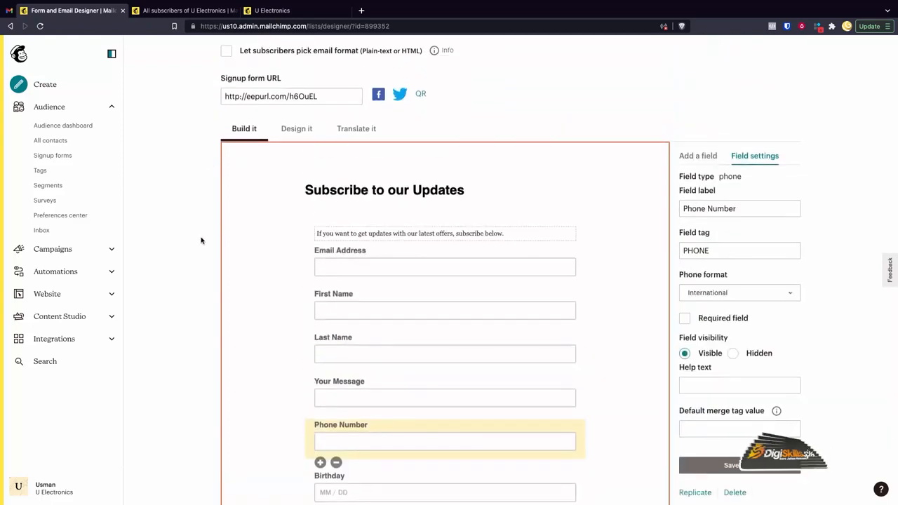
scroll(200, 239, "up", 2)
scroll(201, 239, "up", 2)
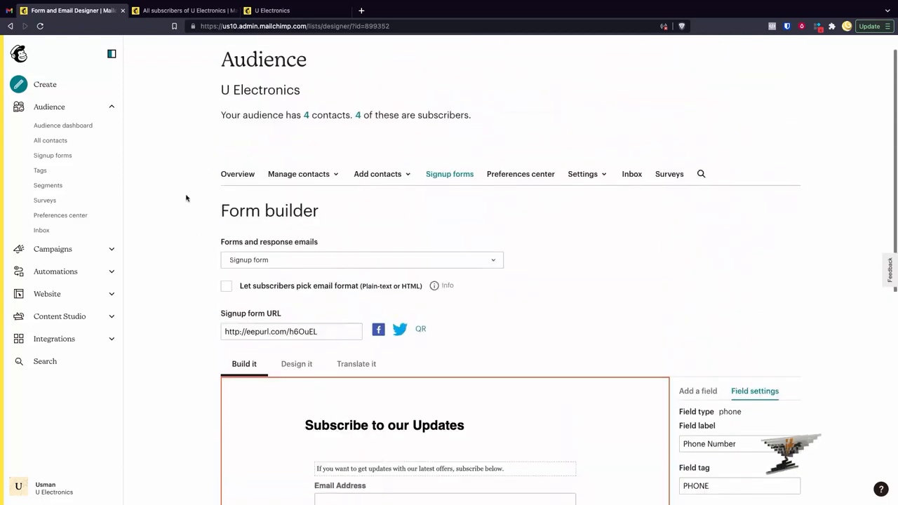
left_click(57, 157)
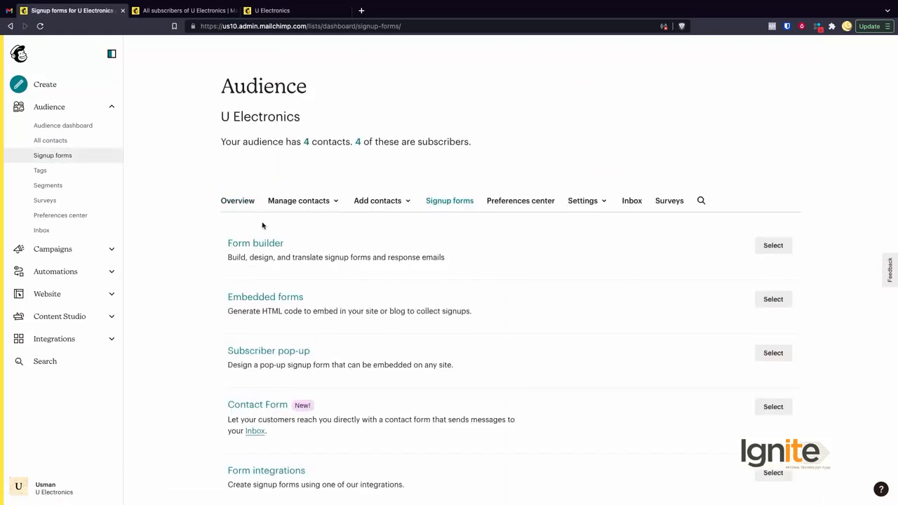
scroll(263, 297, "down", 1)
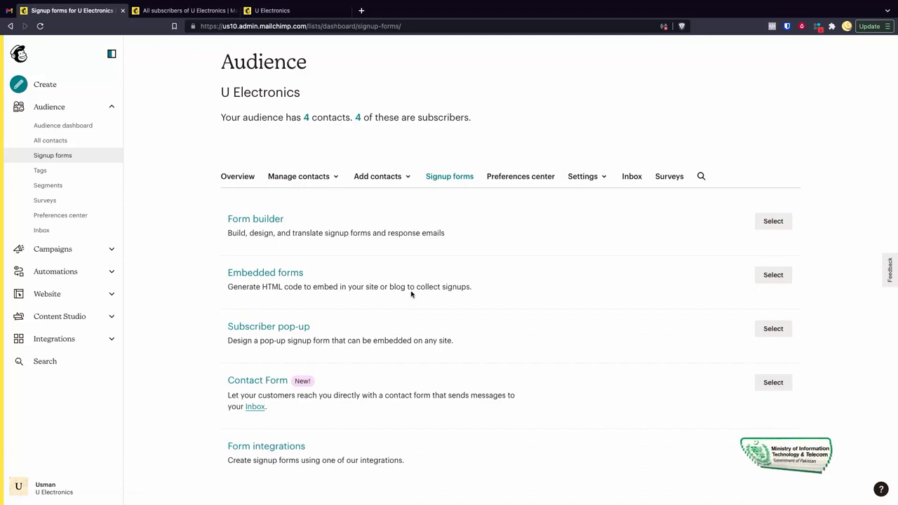
left_click(767, 278)
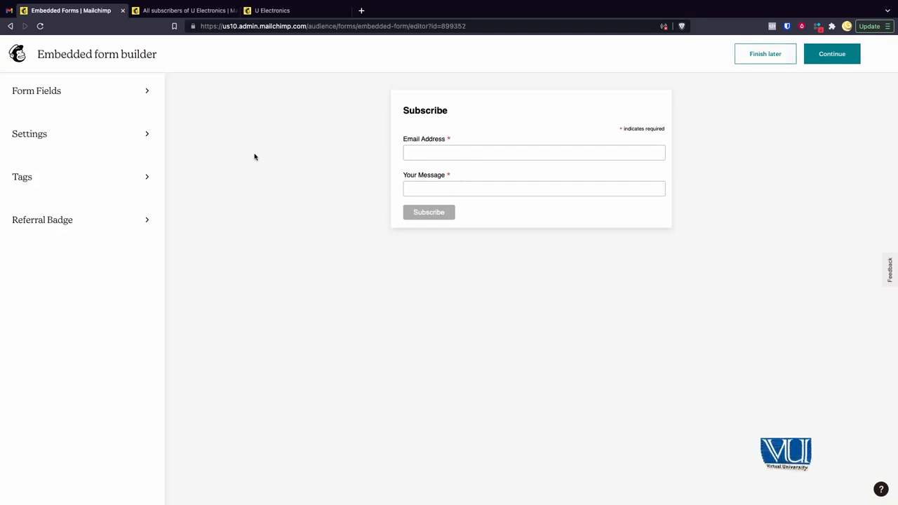
- Add the First Name and Last Name fields to the embedded form and return to the builder's main options
left_click(79, 94)
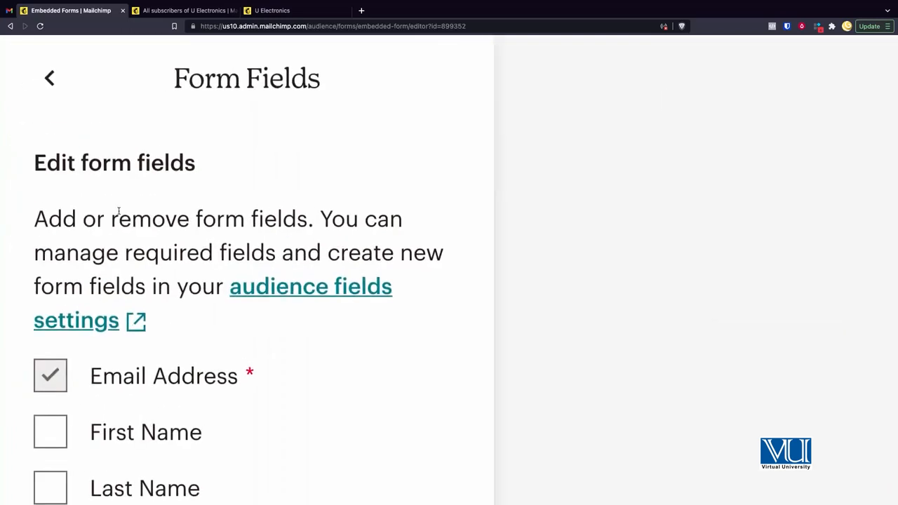
scroll(119, 211, "down", 2)
scroll(113, 317, "down", 2)
scroll(159, 207, "up", 2)
scroll(159, 207, "down", 1)
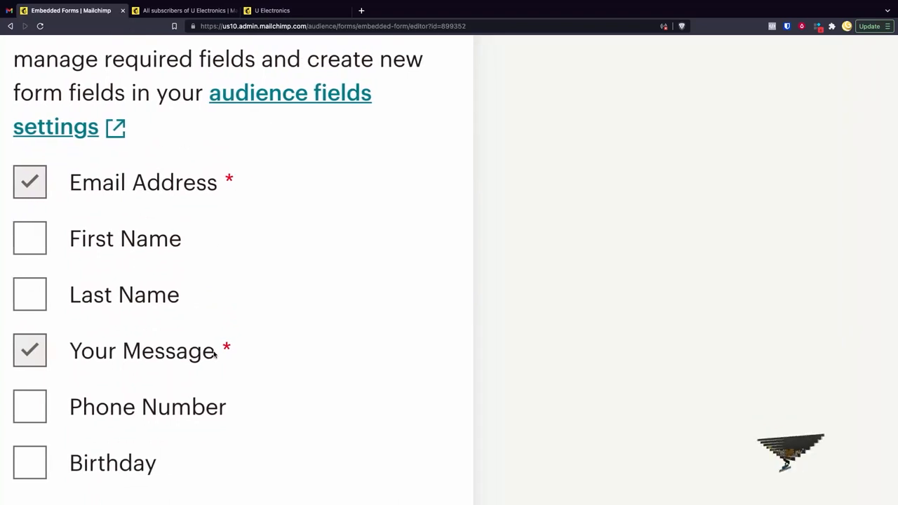
left_click(17, 208)
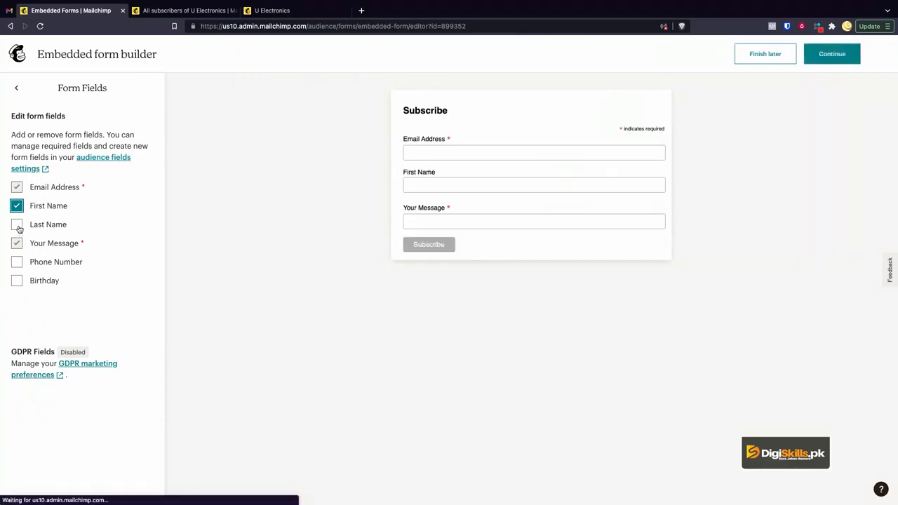
left_click(17, 225)
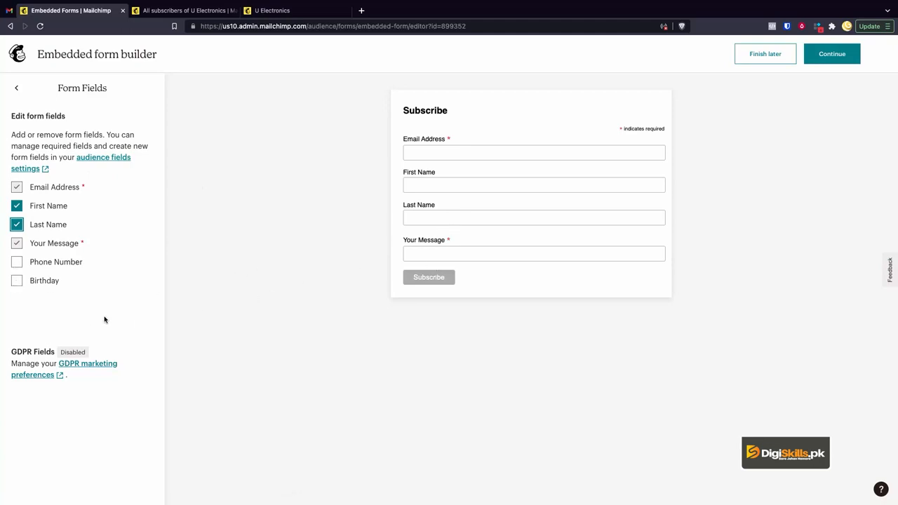
left_click(17, 88)
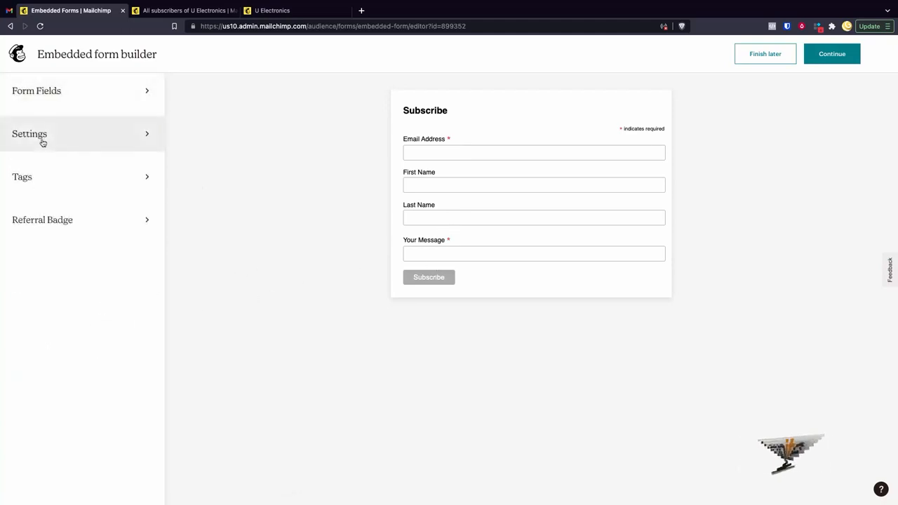
- Set the embedded form's width to 800 pixels and try out removing its CSS styles, leaving the styles on
left_click(41, 137)
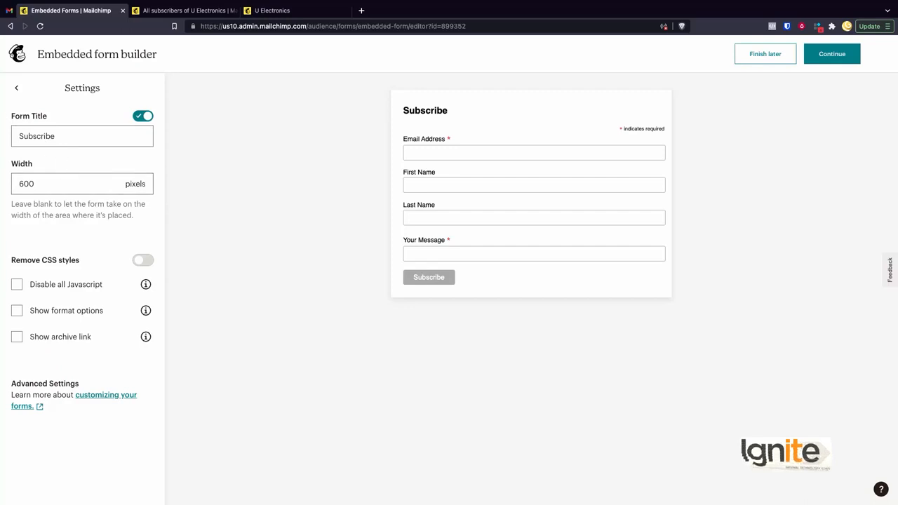
left_click(70, 137)
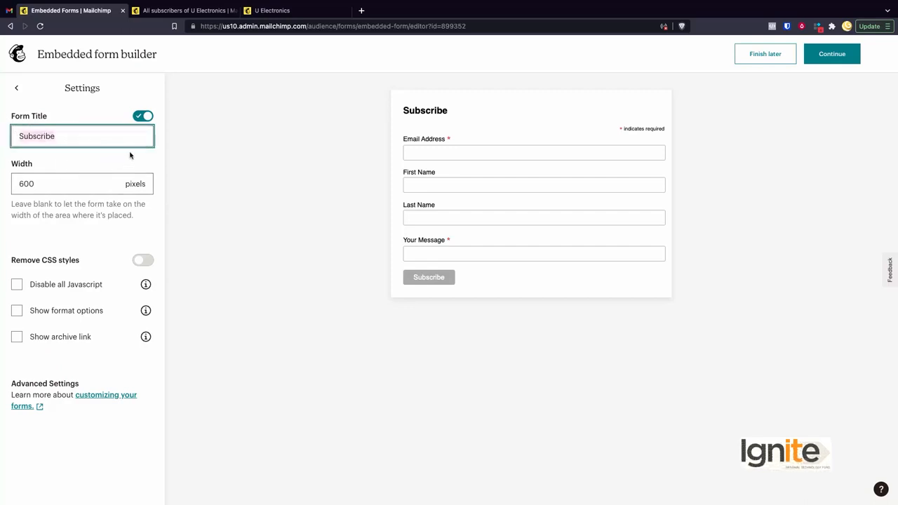
left_click(107, 183)
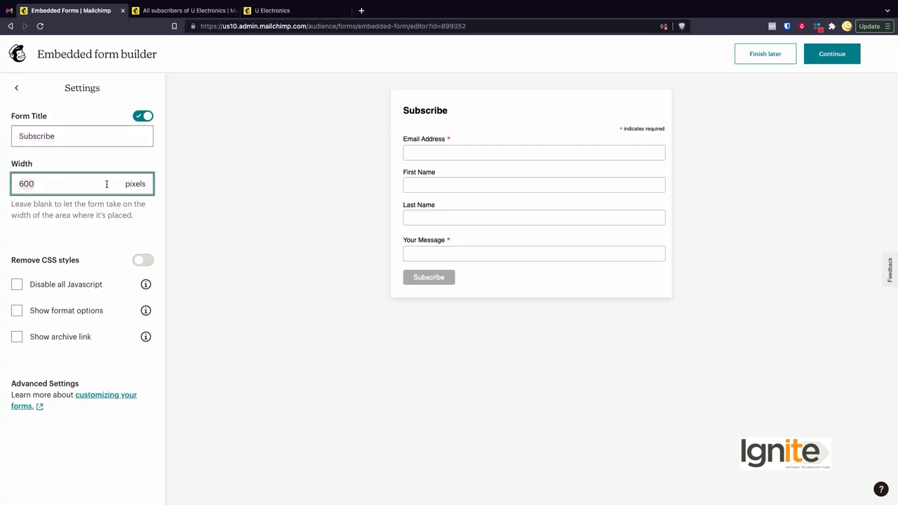
type("800")
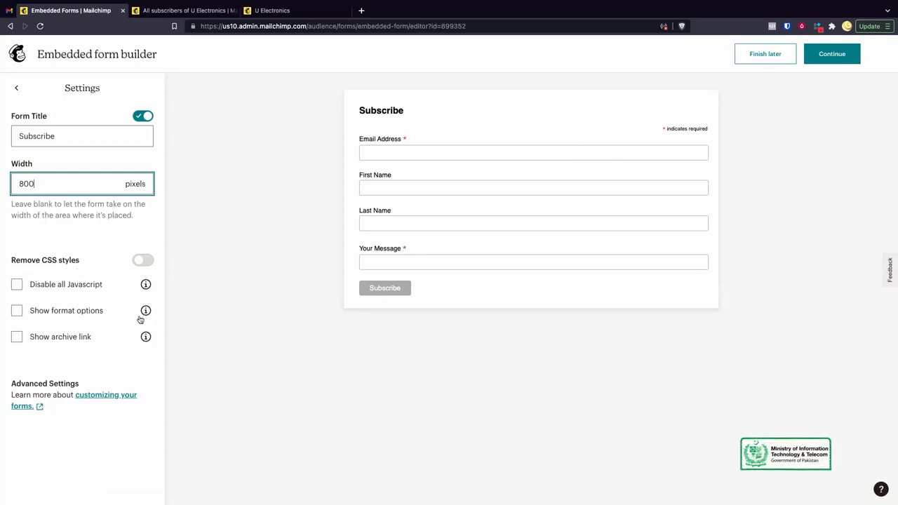
left_click(143, 262)
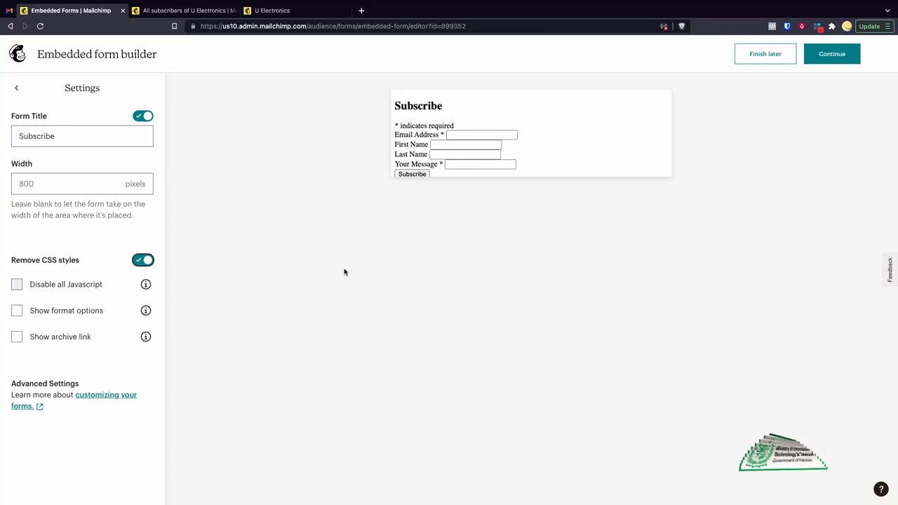
left_click(143, 261)
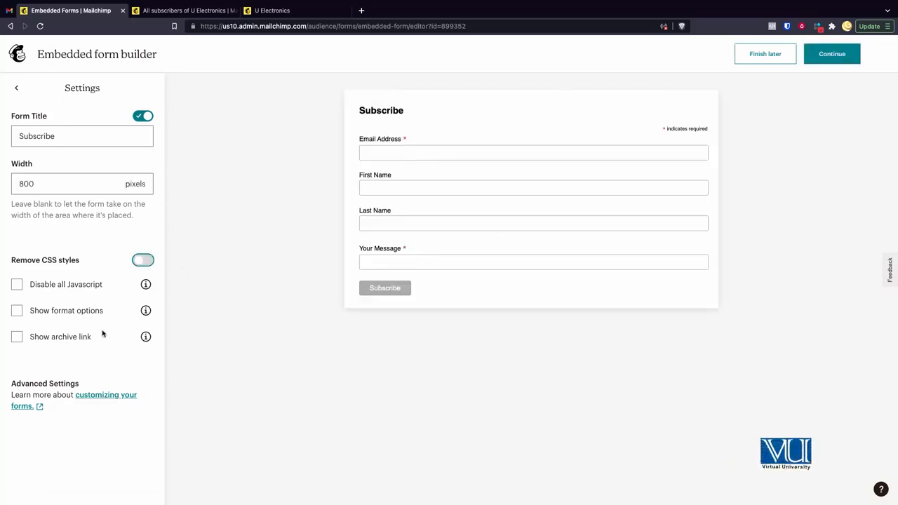
- Look through the contact tags available for the embedded form without choosing one, and return to the builder's main options
left_click(21, 94)
left_click(58, 176)
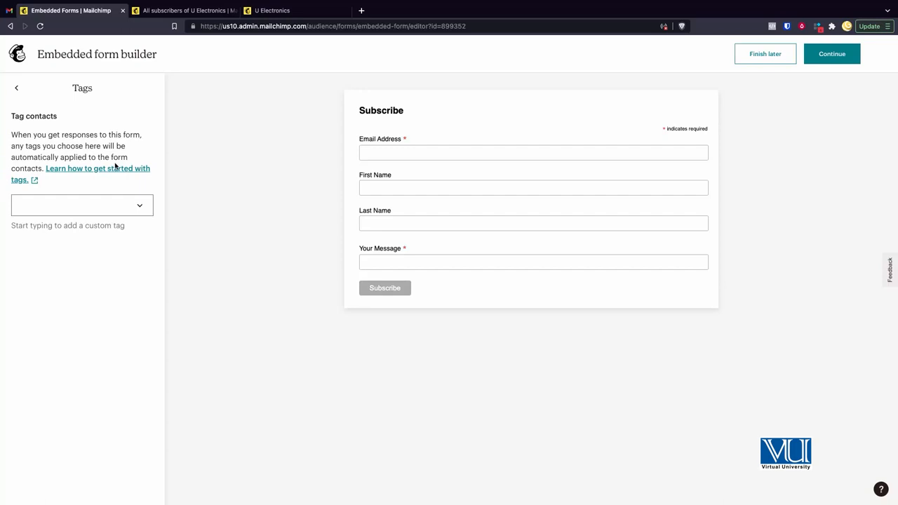
left_click(74, 204)
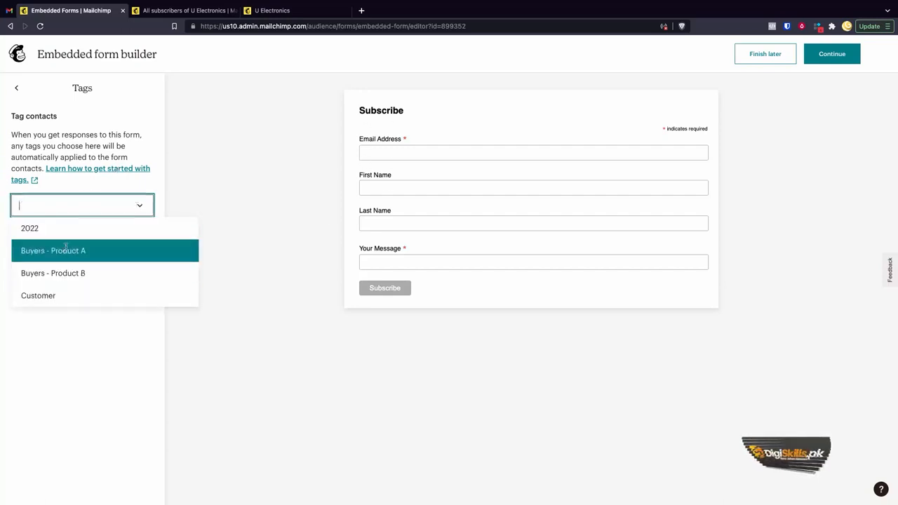
left_click(294, 202)
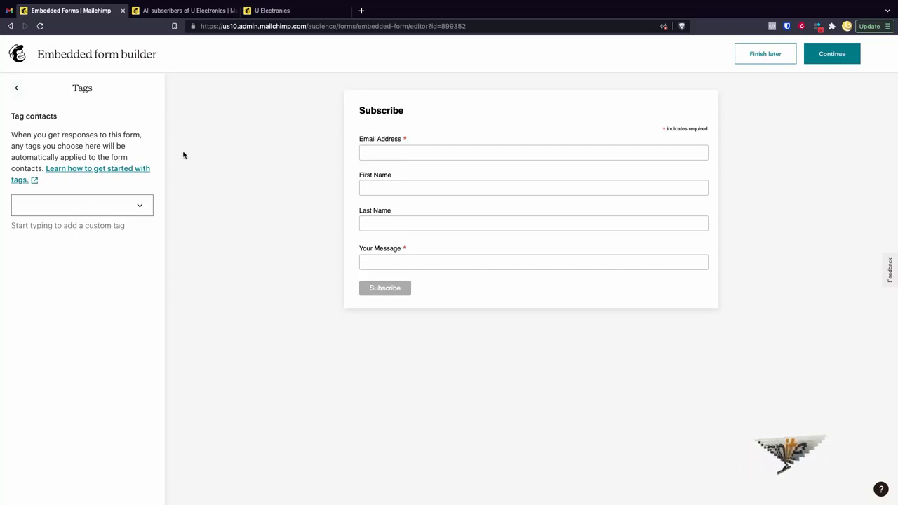
left_click(18, 90)
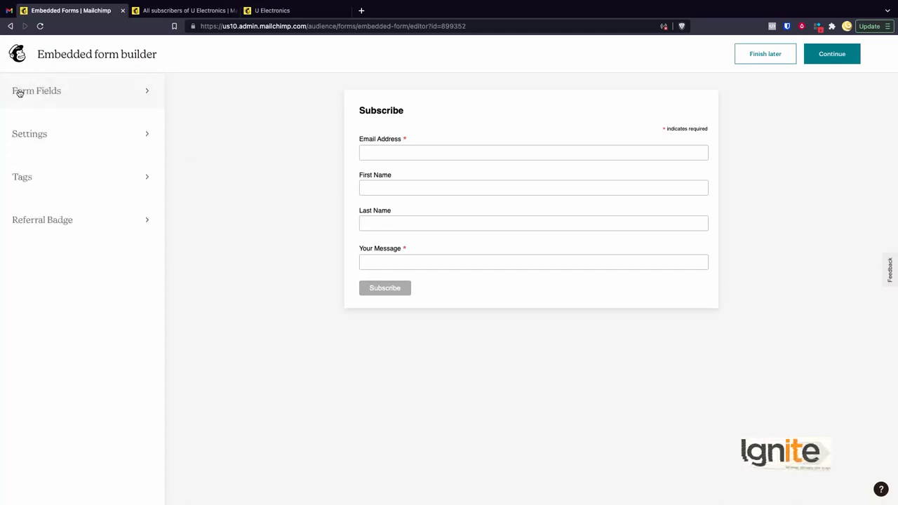
- Try out the Mailchimp referral badge on the embedded form in the light and dark styles, and turn it off again
left_click(60, 222)
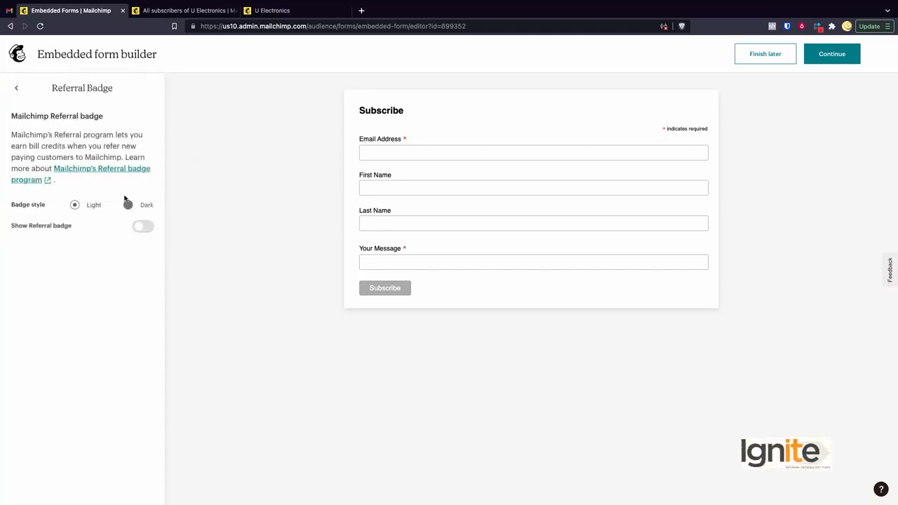
left_click(142, 228)
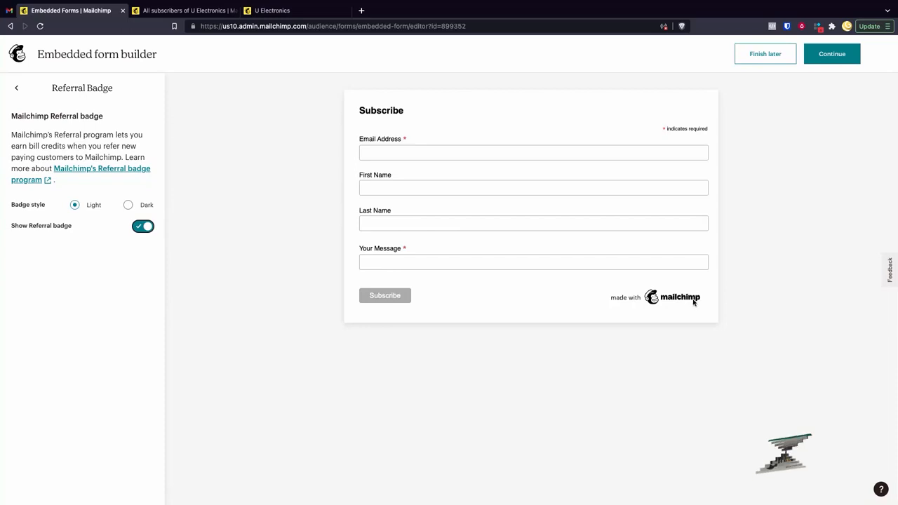
left_click(129, 206)
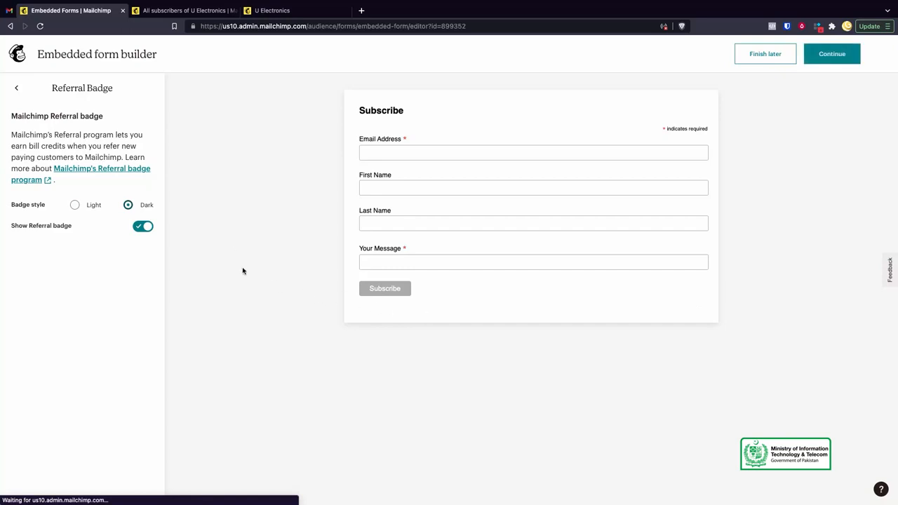
left_click(143, 228)
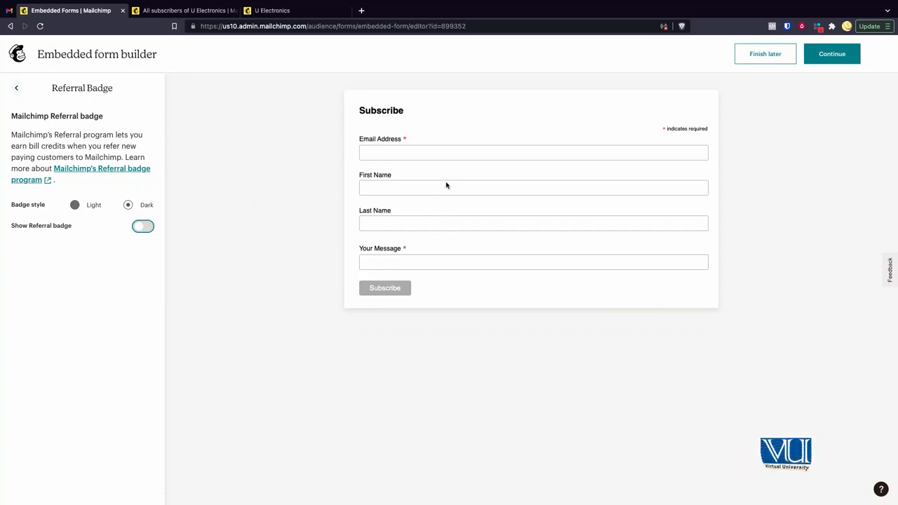
- Finish the embedded form to generate its HTML code and look through the code
left_click(827, 58)
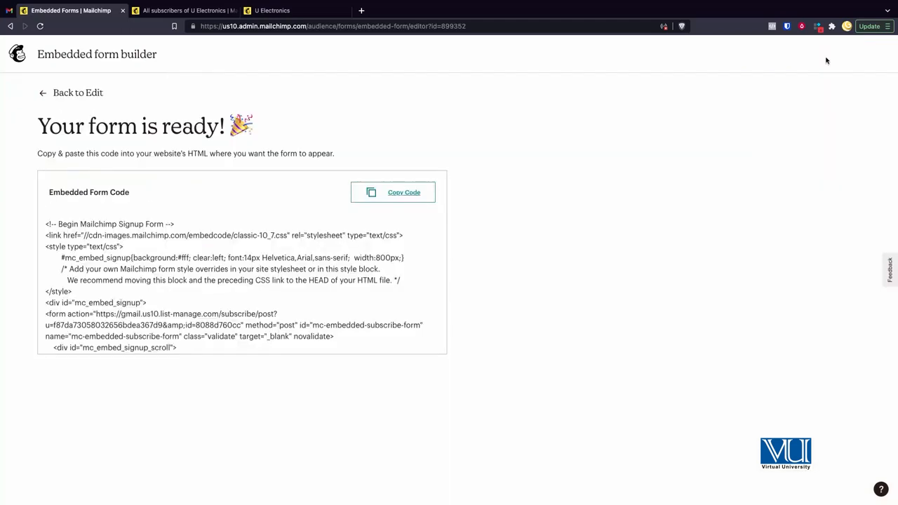
scroll(205, 258, "down", 10)
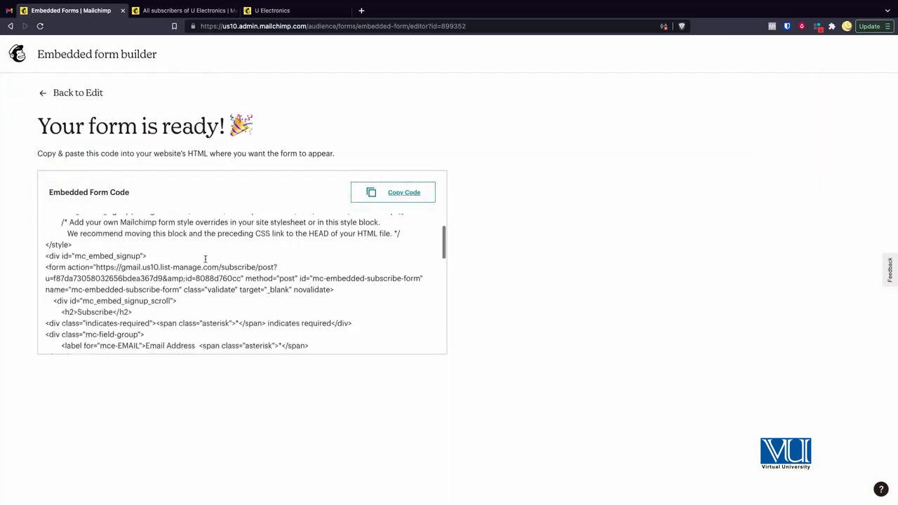
scroll(224, 279, "up", 10)
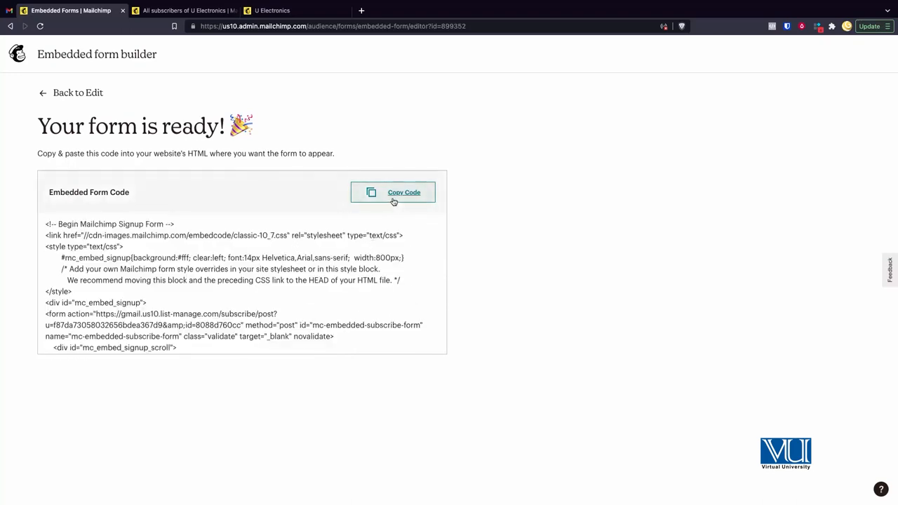
scroll(224, 291, "down", 8)
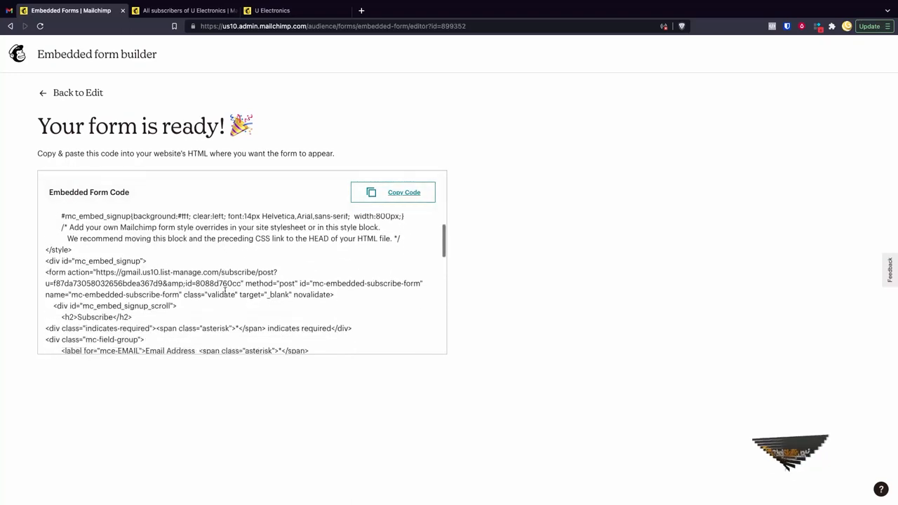